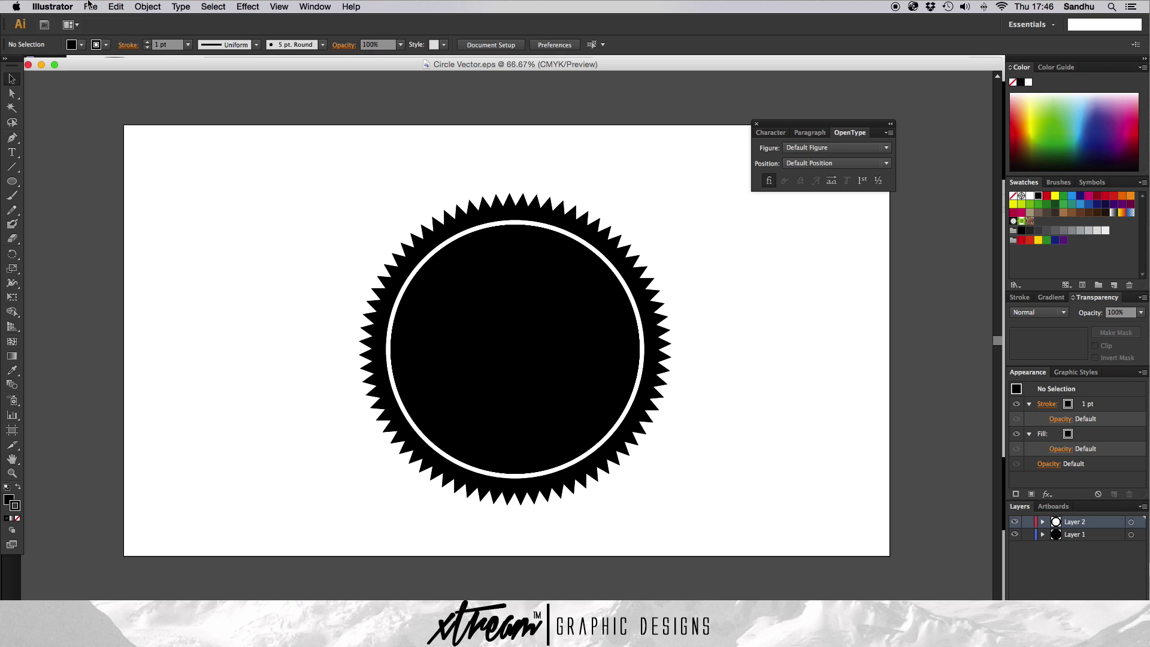
Create a new 1920 × 1080 pt document, Untitled-3.
{"action": "left_click", "coordinate": [88, 6]}
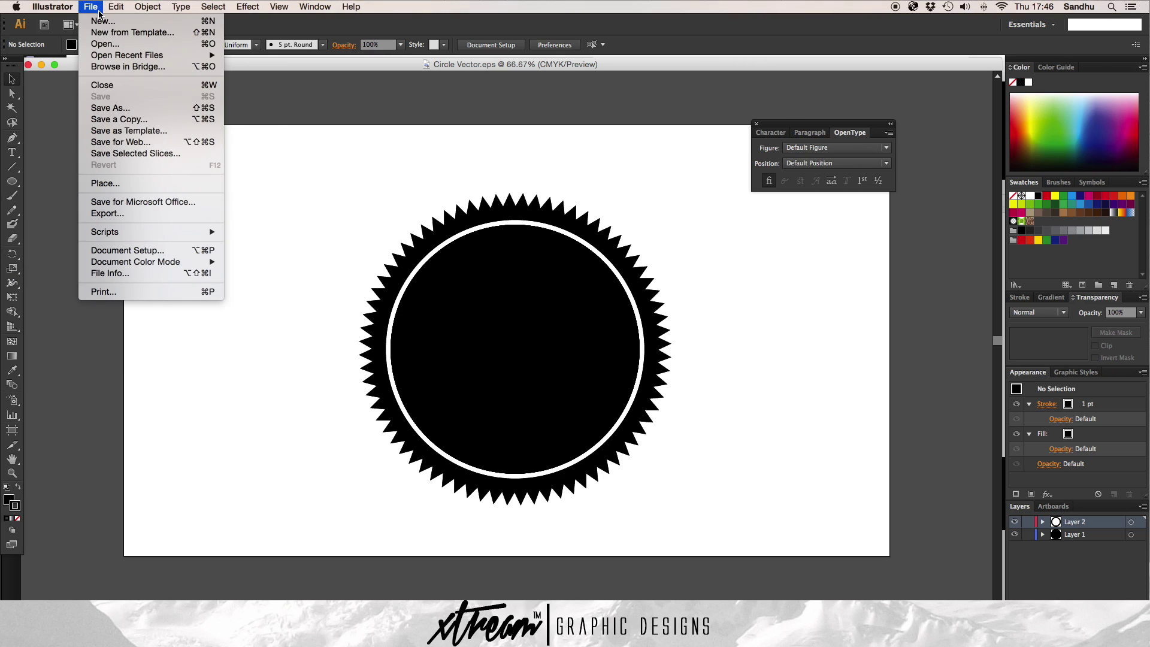
{"action": "left_click", "coordinate": [433, 242]}
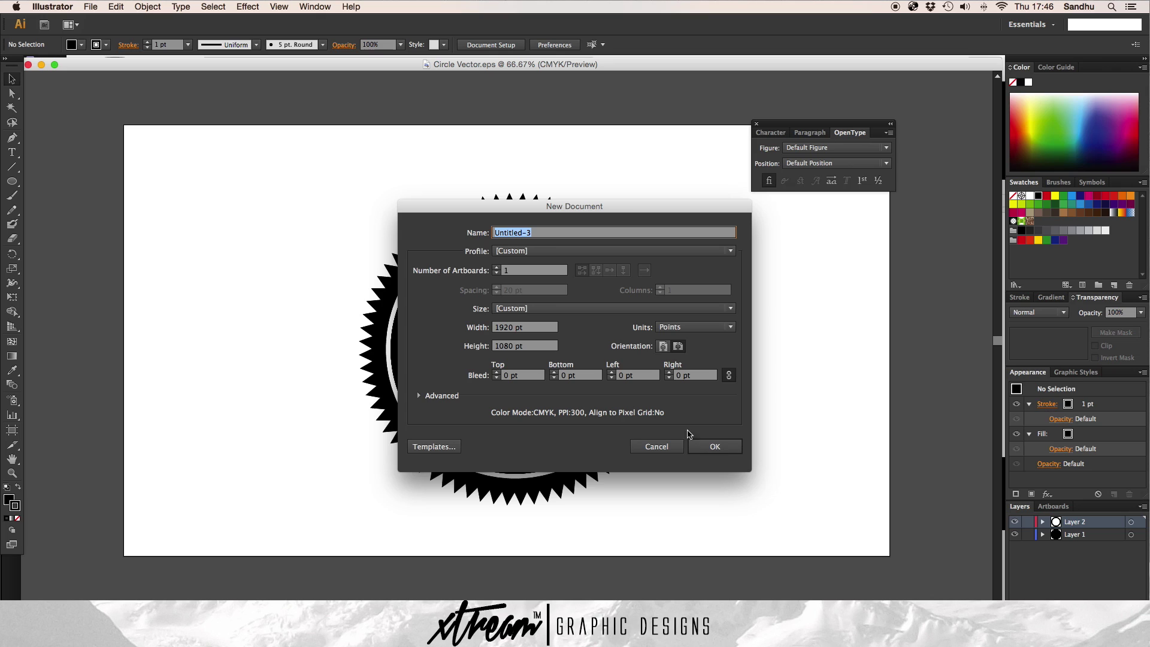
{"action": "left_click", "coordinate": [535, 328]}
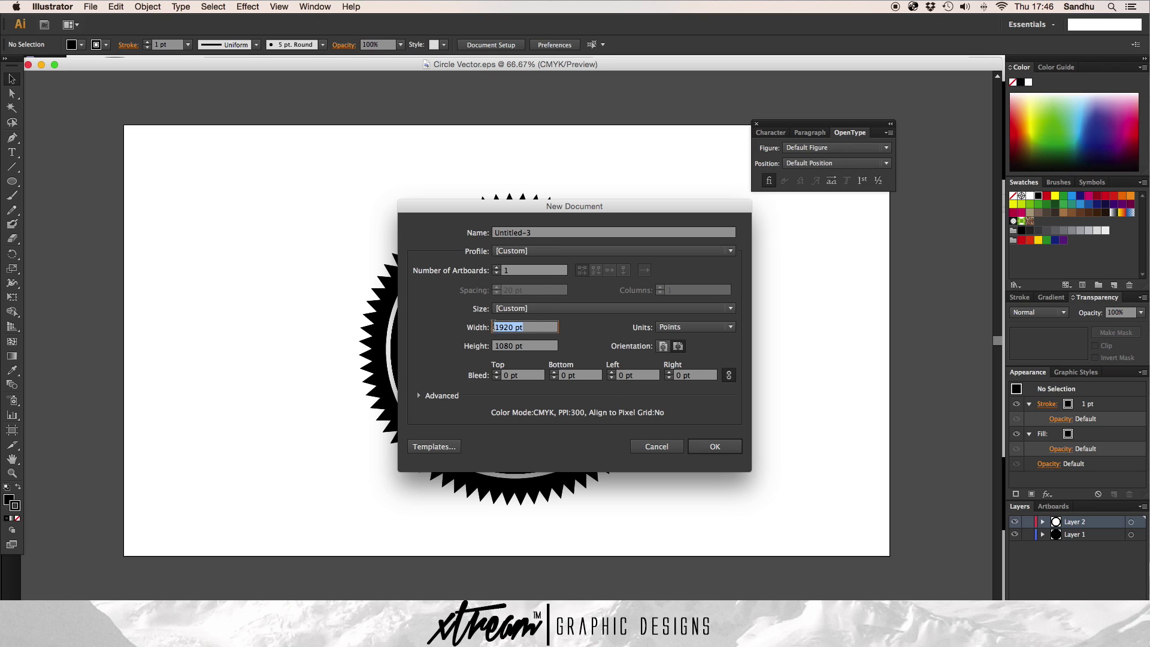
{"action": "left_click", "coordinate": [543, 347]}
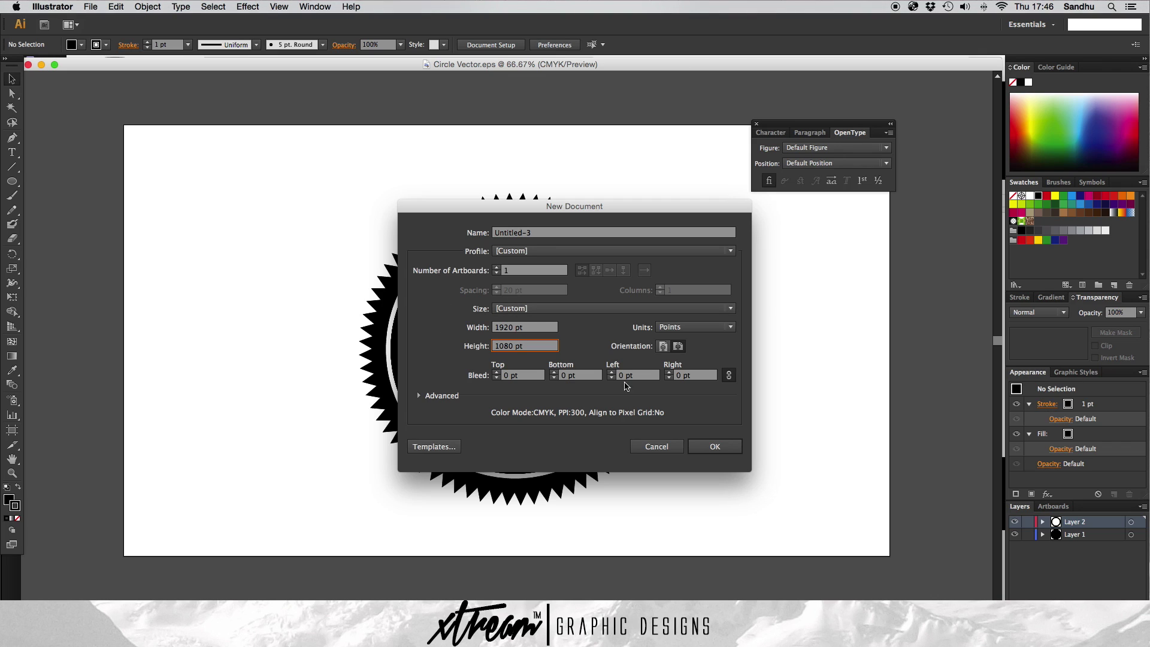
{"action": "left_click", "coordinate": [734, 447]}
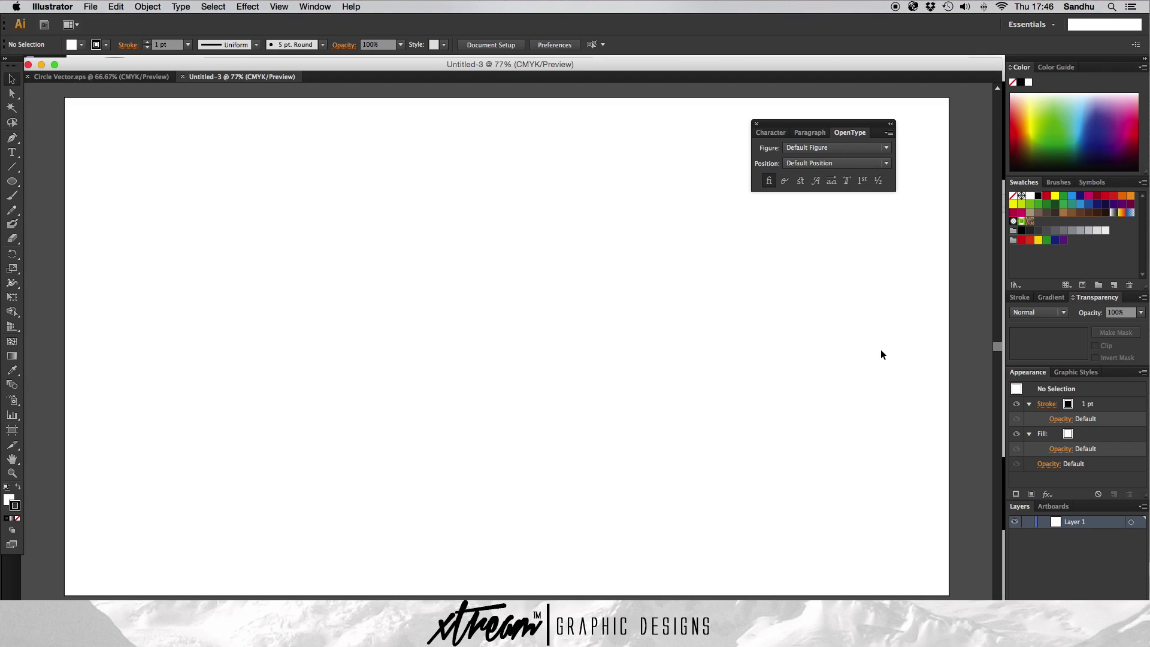
Zoom out to the whole artboard and add Layer 2, keeping Layer 1 active.
{"action": "key", "text": "super+minus"}
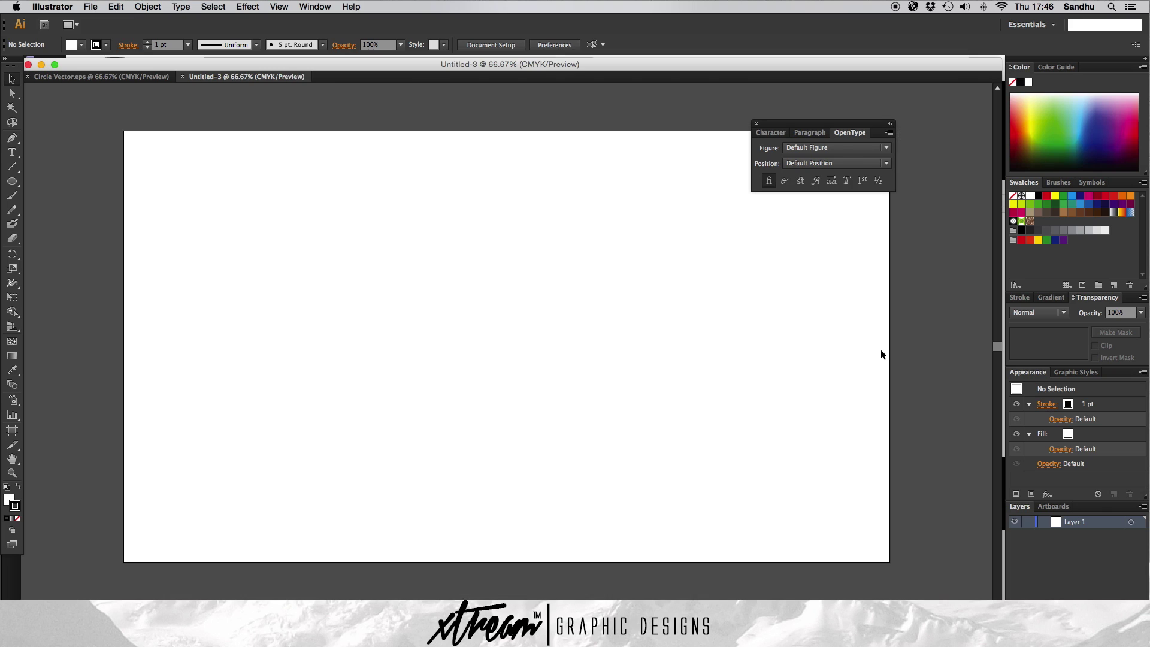
{"action": "left_click", "coordinate": [12, 181]}
{"action": "left_click", "coordinate": [1114, 606]}
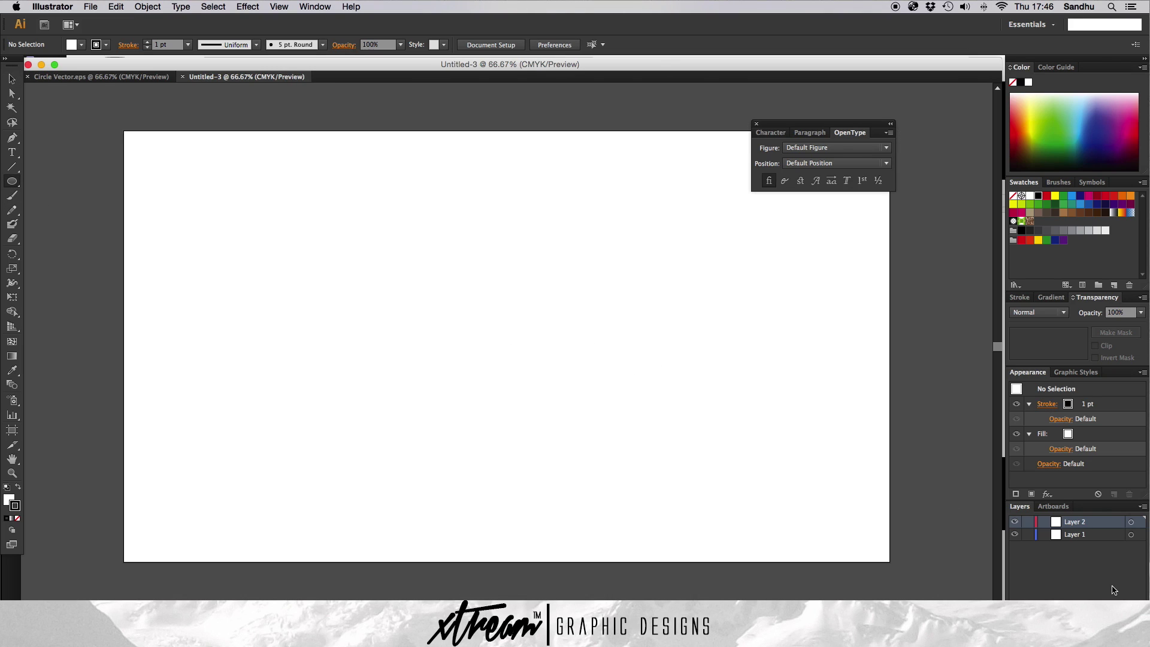
{"action": "left_click", "coordinate": [1099, 538]}
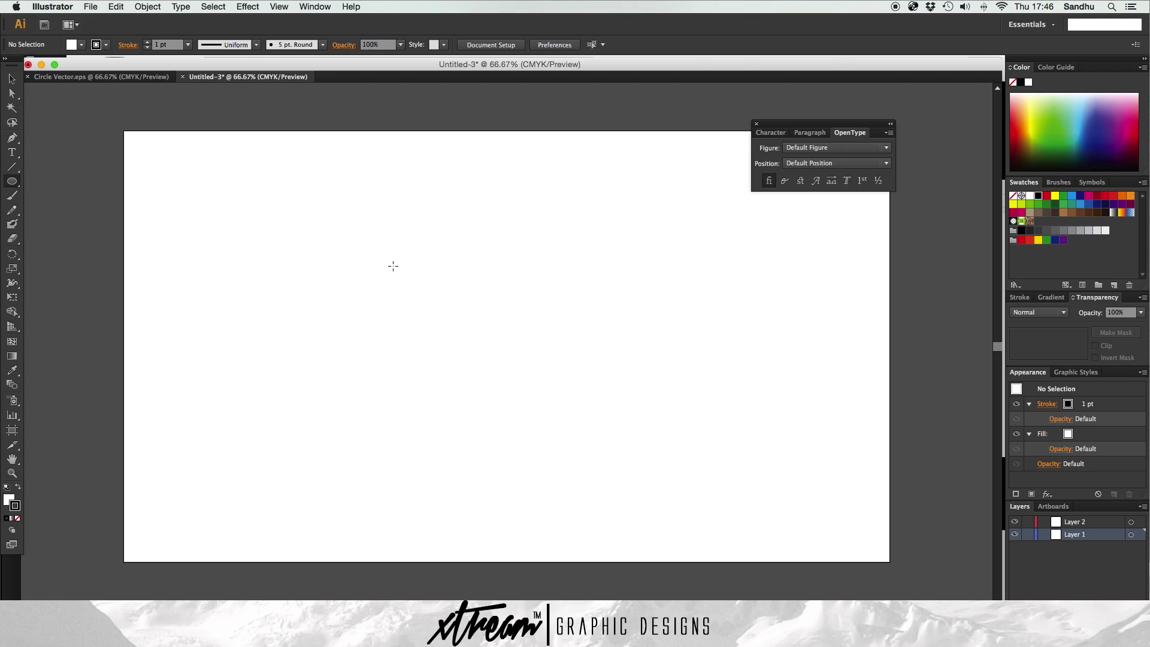
Replace a discarded flat ellipse with a large circle placed on the artboard.
{"action": "left_click_drag", "start_coordinate": [393, 266], "coordinate": [792, 311]}
{"action": "left_click", "coordinate": [1068, 404]}
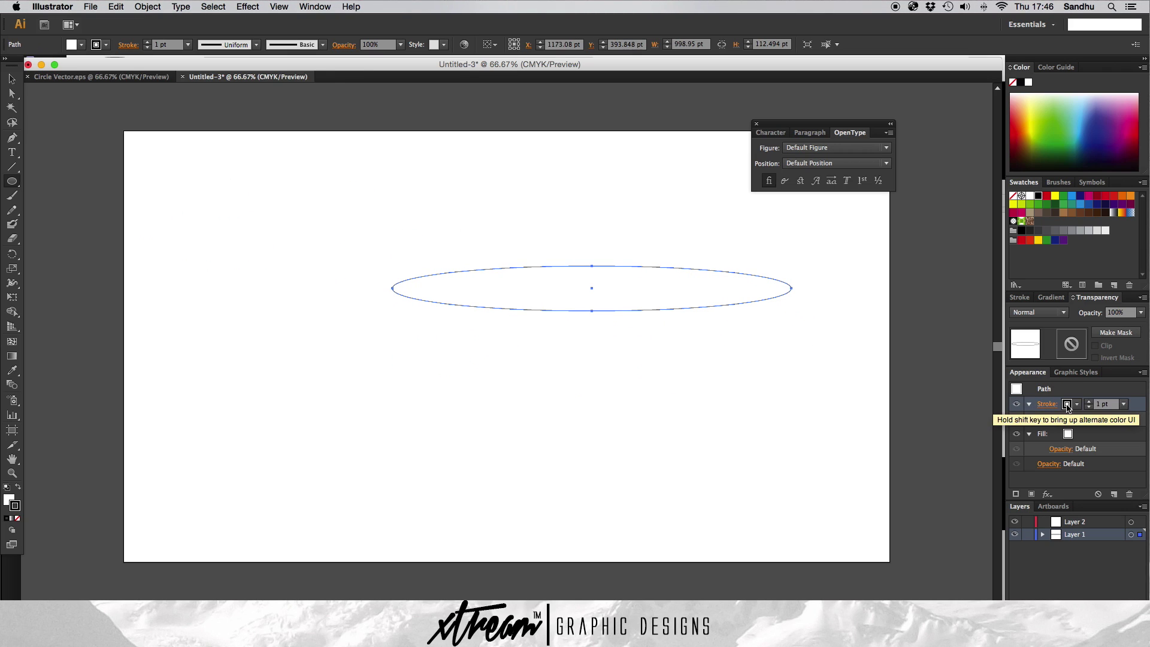
{"action": "left_click", "coordinate": [1067, 404]}
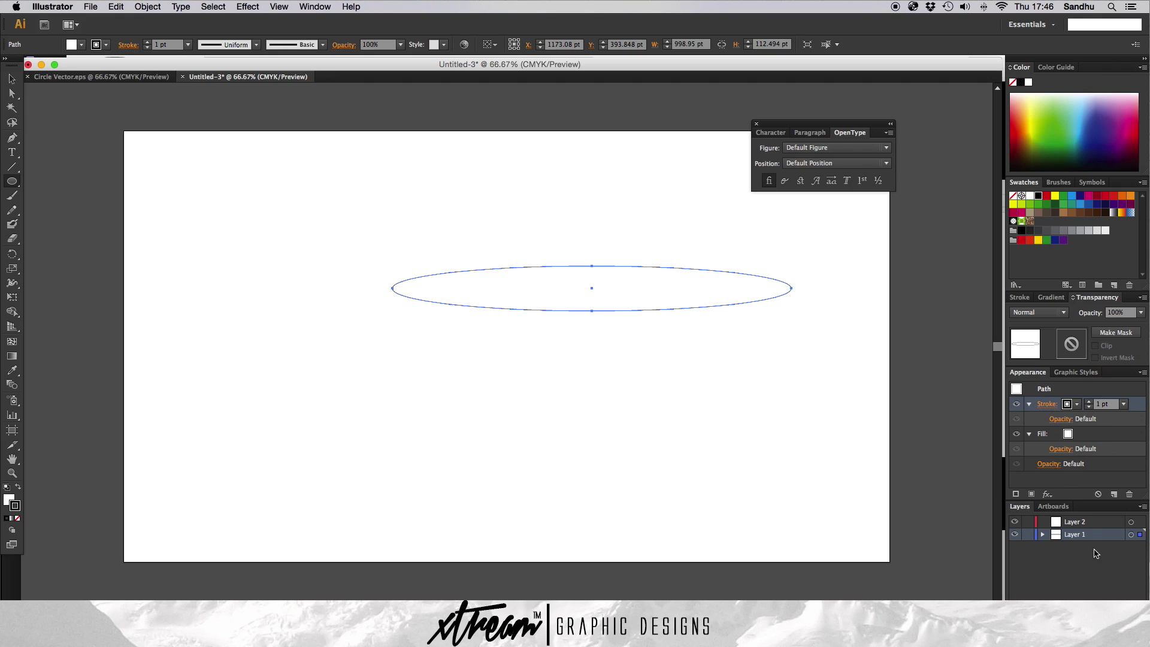
{"action": "key", "text": "Delete"}
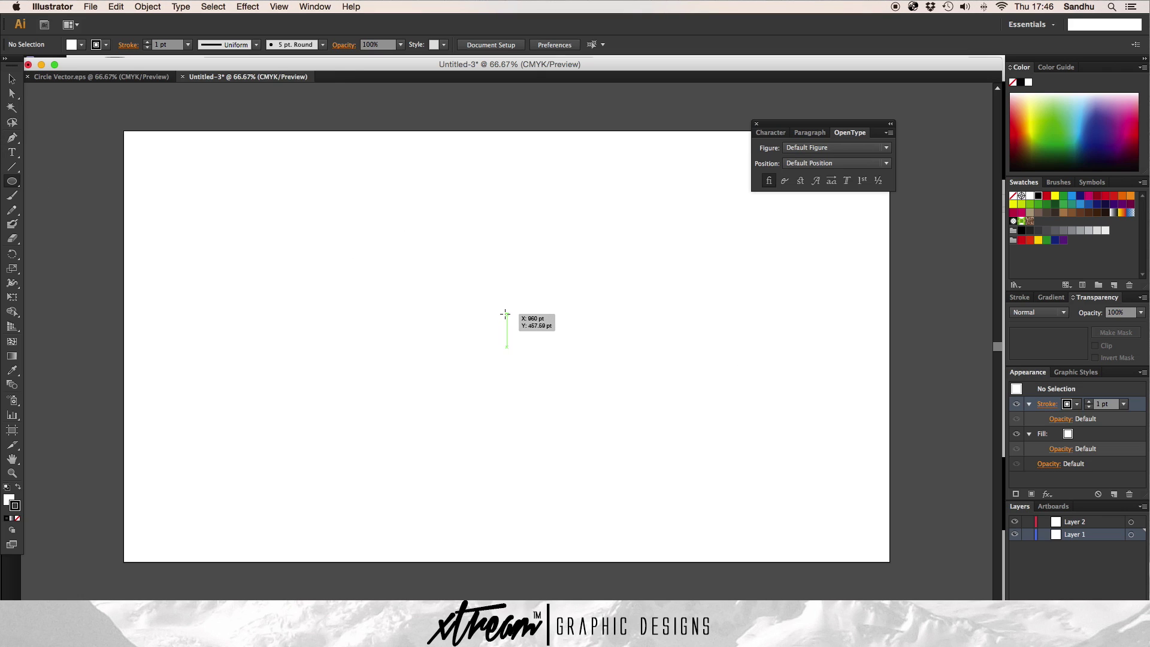
{"action": "left_click_drag", "start_coordinate": [507, 314], "coordinate": [850, 467]}
{"action": "key", "text": "v"}
{"action": "left_click_drag", "start_coordinate": [760, 415], "coordinate": [619, 296]}
Fill the circle black, shrink it to about 703.6 pt wide and centre it.
{"action": "left_click", "coordinate": [1067, 434]}
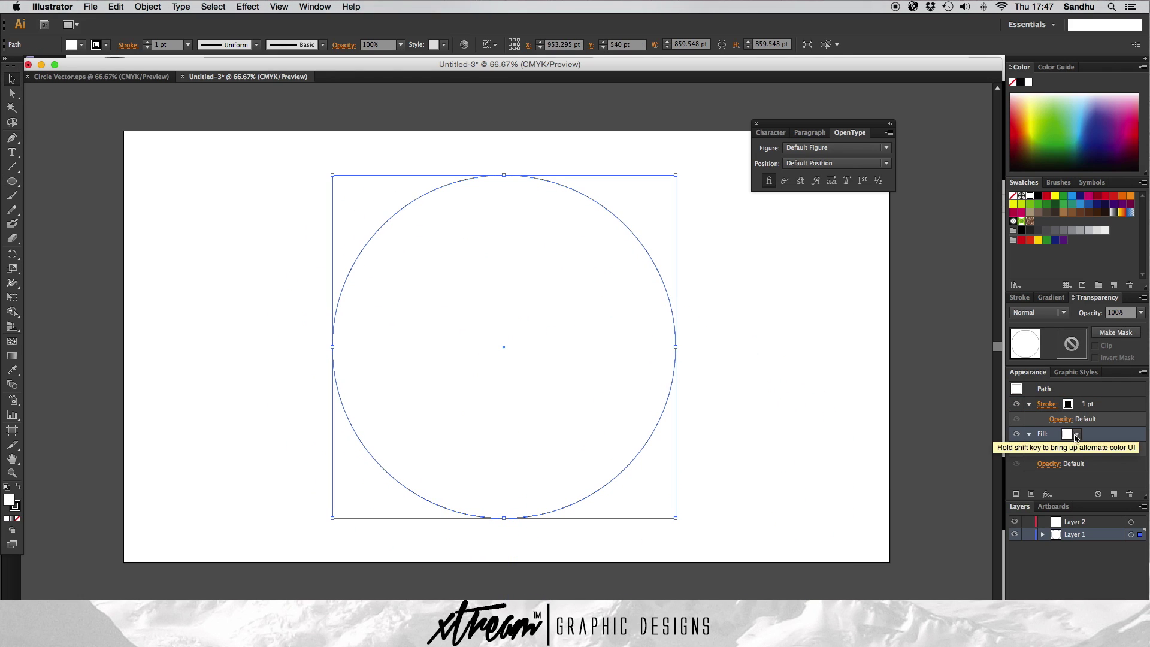
{"action": "left_click", "coordinate": [1067, 435]}
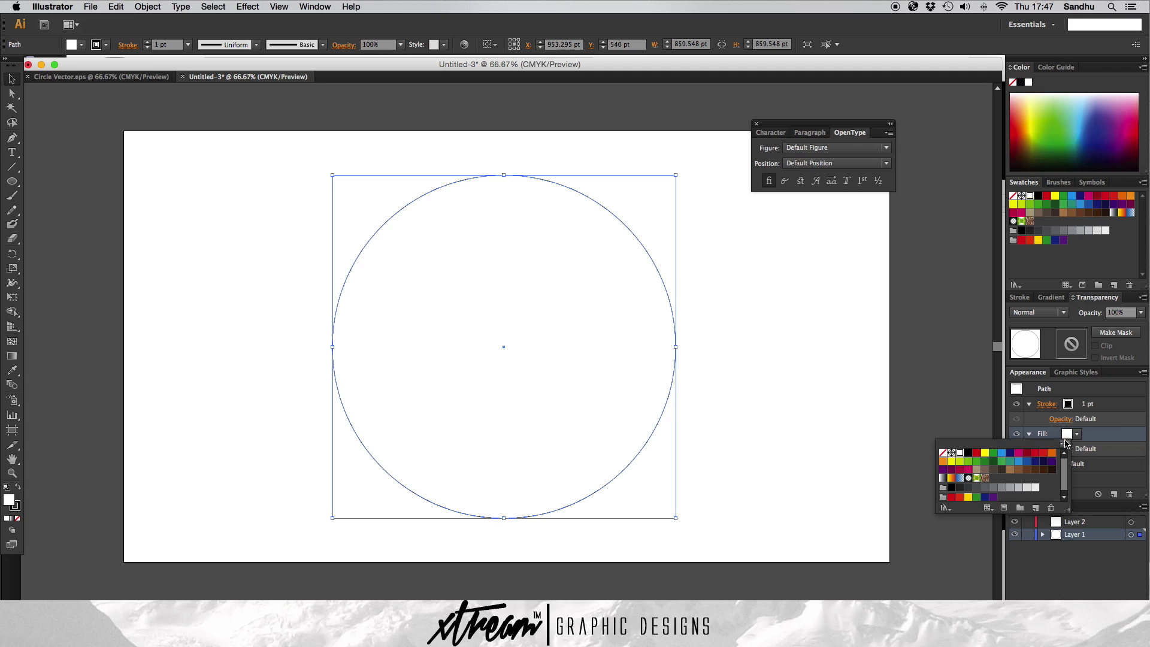
{"action": "left_click", "coordinate": [968, 453]}
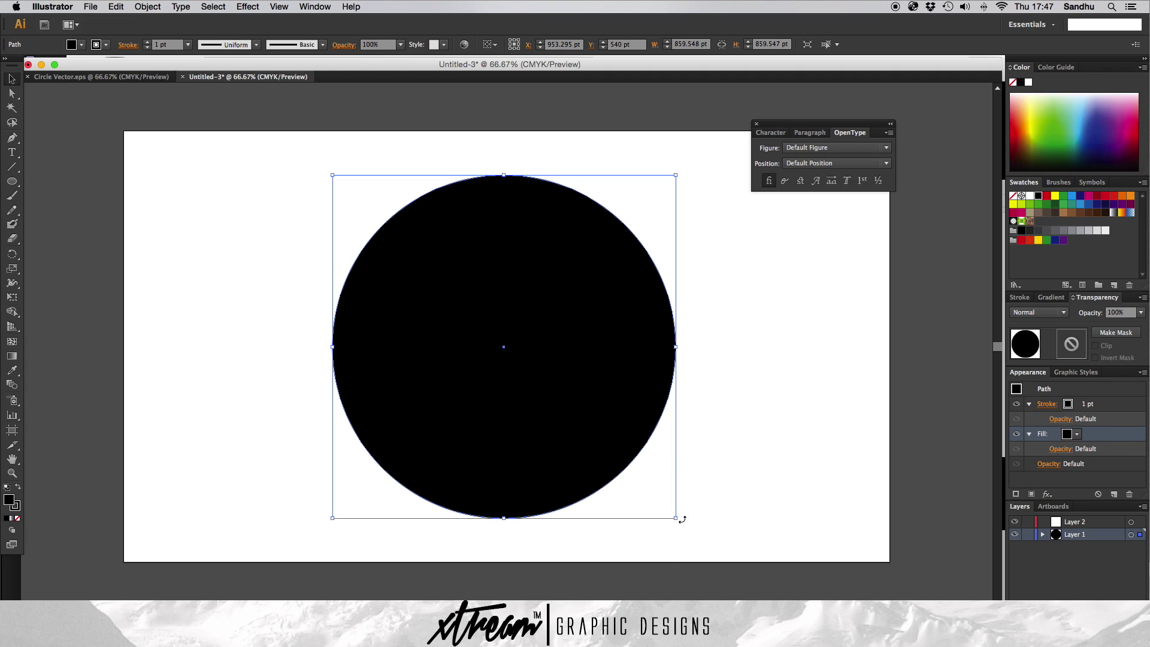
{"action": "left_click_drag", "start_coordinate": [682, 519], "coordinate": [636, 487]}
{"action": "left_click", "coordinate": [929, 423]}
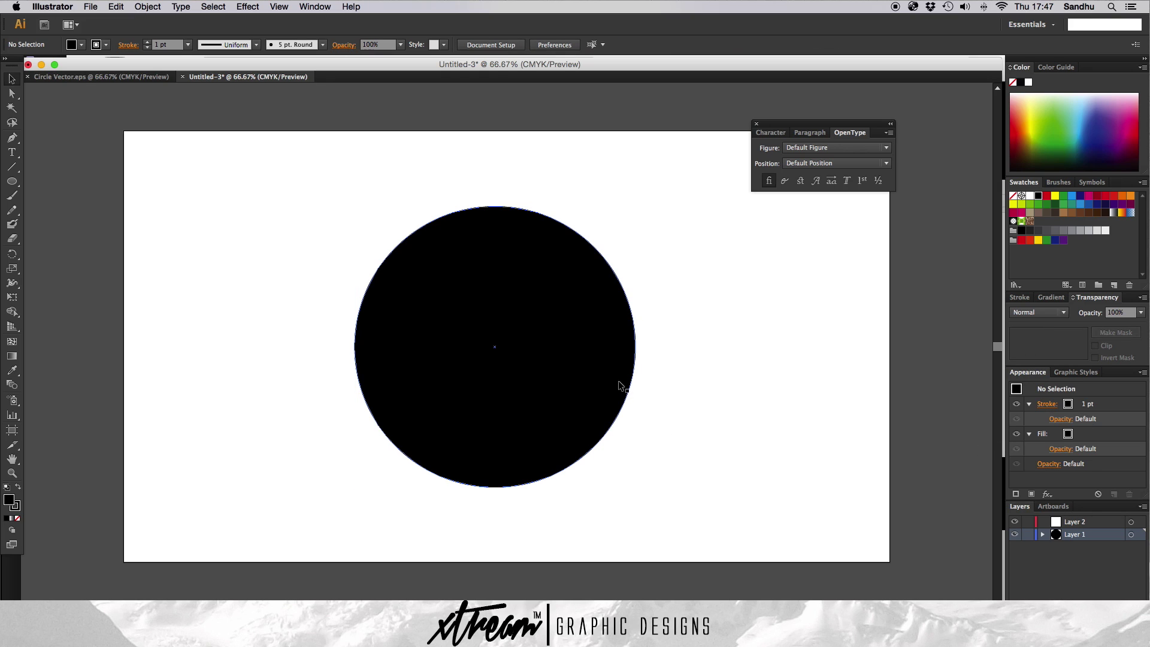
{"action": "left_click_drag", "start_coordinate": [616, 379], "coordinate": [619, 387]}
On Layer 2, draw a three-point triangle just above the circle with the Pen tool.
{"action": "left_click", "coordinate": [964, 376]}
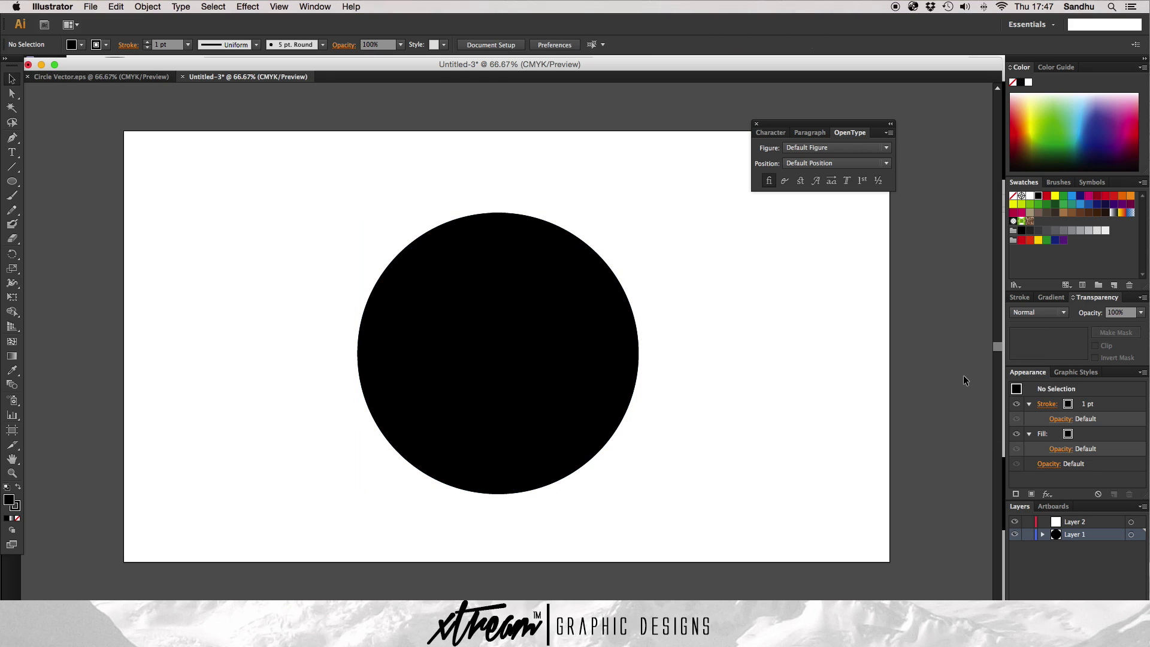
{"action": "left_click", "coordinate": [1081, 524]}
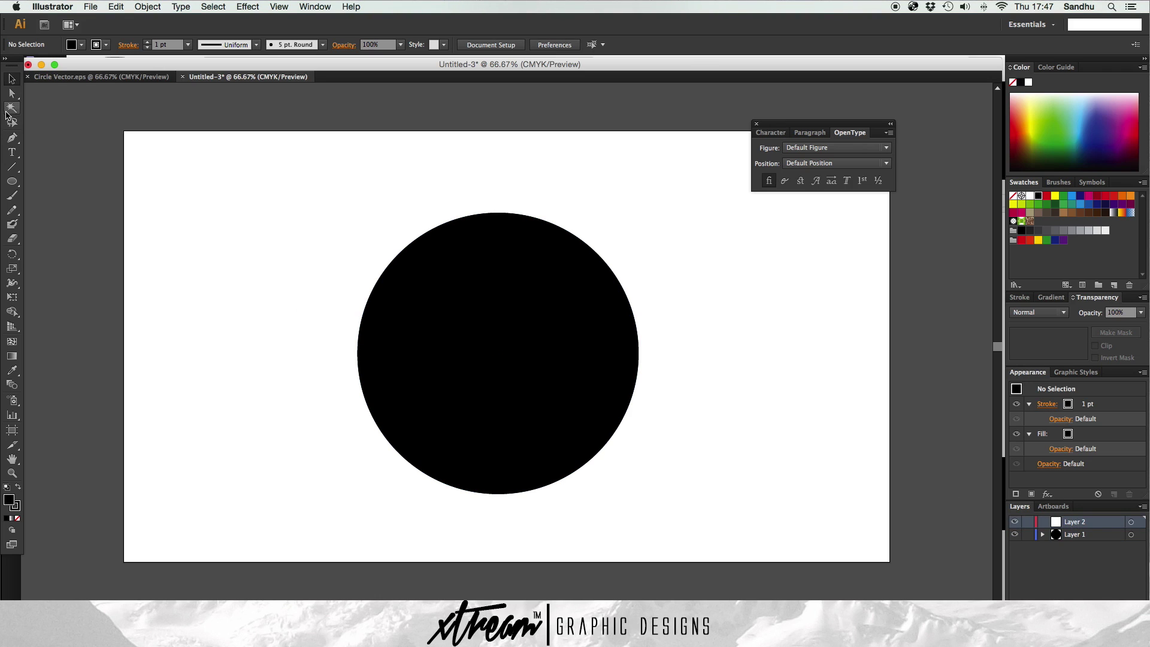
{"action": "left_click", "coordinate": [13, 138]}
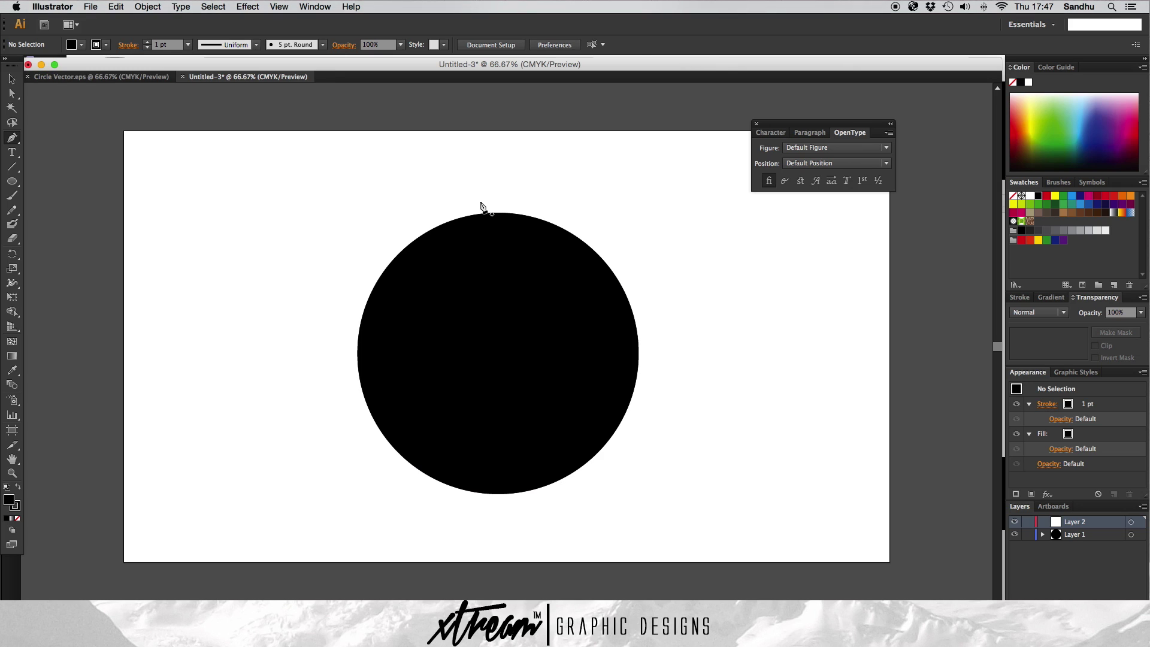
{"action": "left_click", "coordinate": [480, 202]}
{"action": "left_click", "coordinate": [507, 201]}
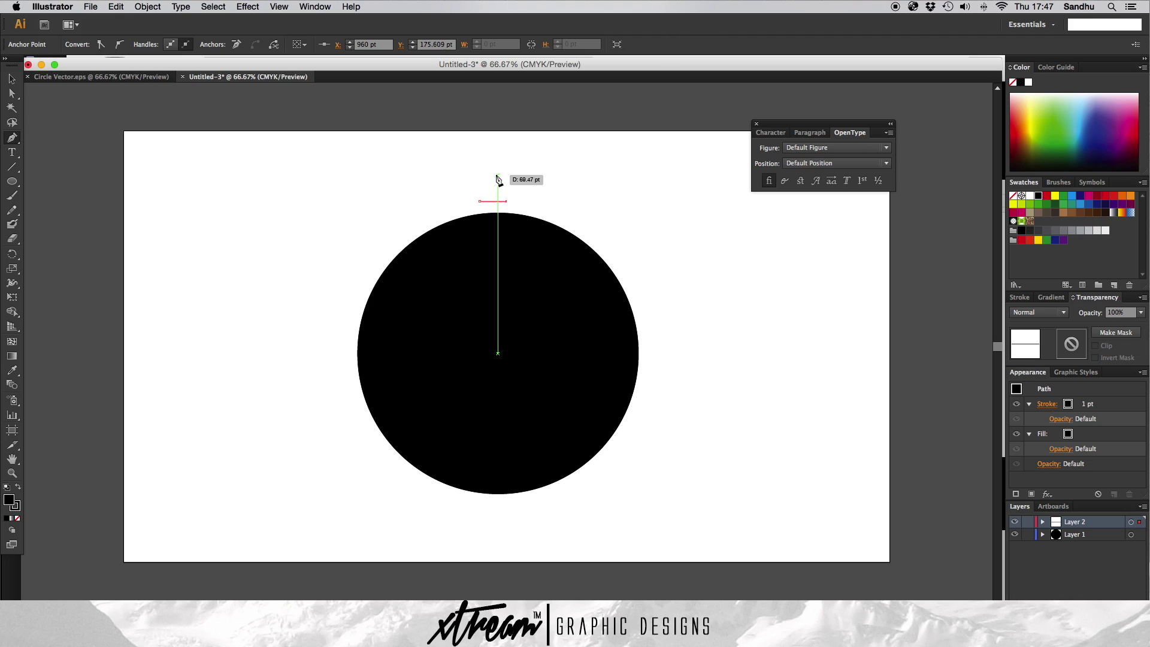
{"action": "left_click", "coordinate": [493, 175]}
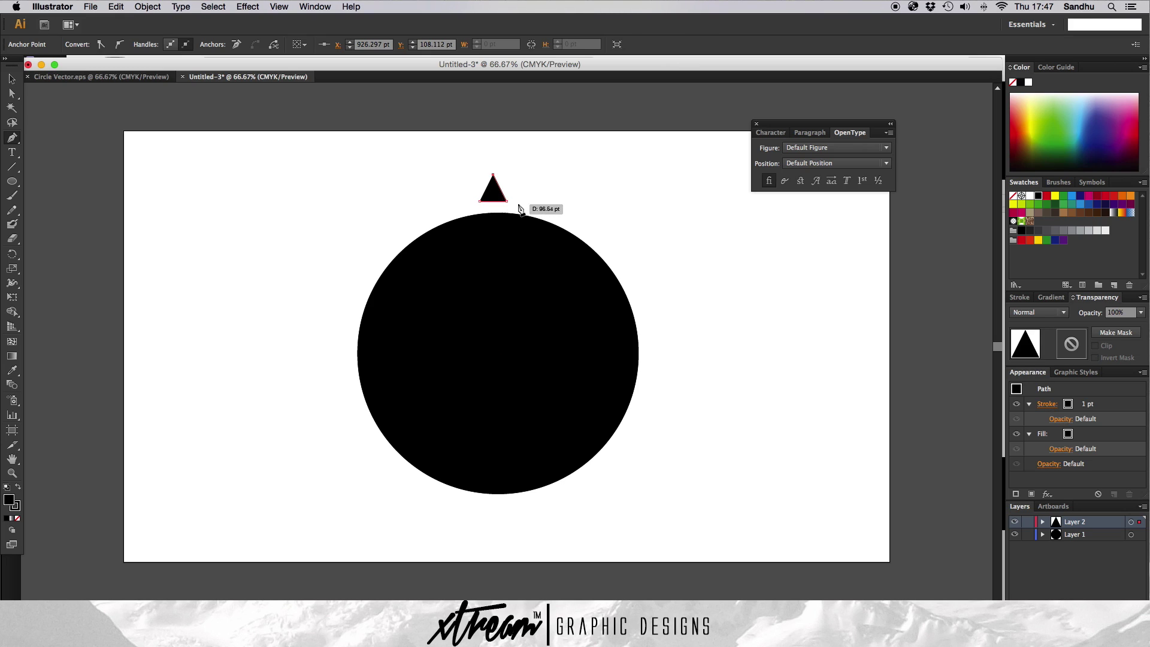
{"action": "left_click", "coordinate": [12, 94]}
Rotate the triangle slightly and centre it above the circle, undoing an oversized enlargement.
{"action": "left_click", "coordinate": [664, 264]}
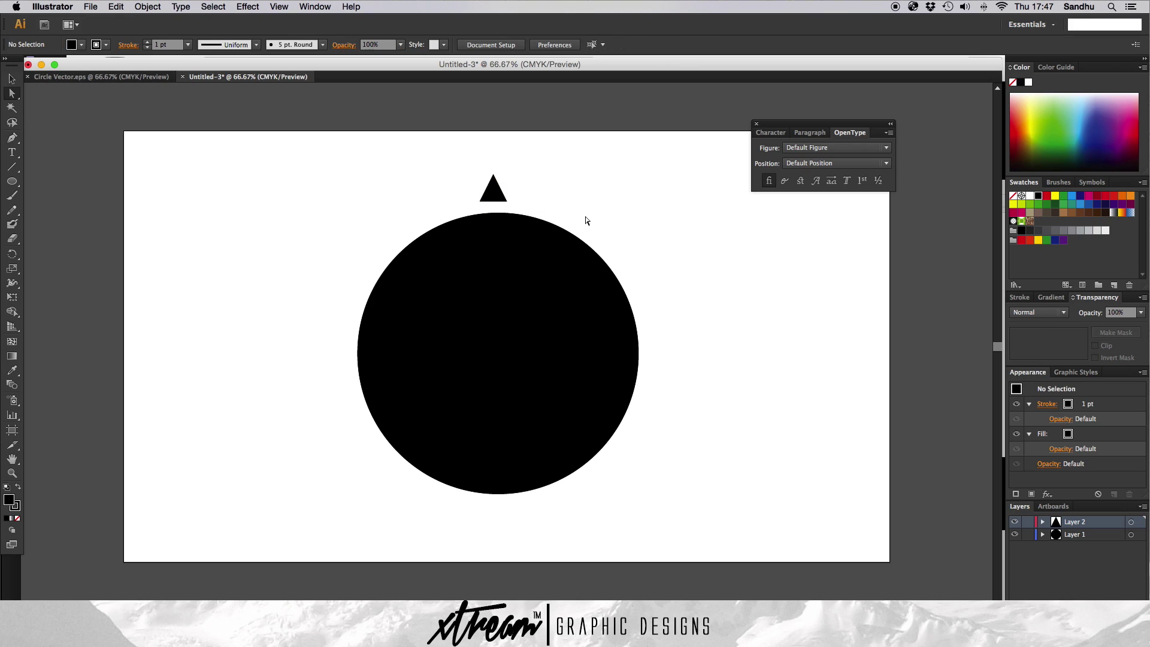
{"action": "left_click", "coordinate": [493, 190]}
{"action": "left_click", "coordinate": [12, 80]}
{"action": "left_click_drag", "start_coordinate": [509, 174], "coordinate": [531, 160]}
{"action": "left_click", "coordinate": [589, 168]}
{"action": "left_click", "coordinate": [543, 186]}
{"action": "left_click", "coordinate": [508, 182]}
{"action": "left_click", "coordinate": [655, 252]}
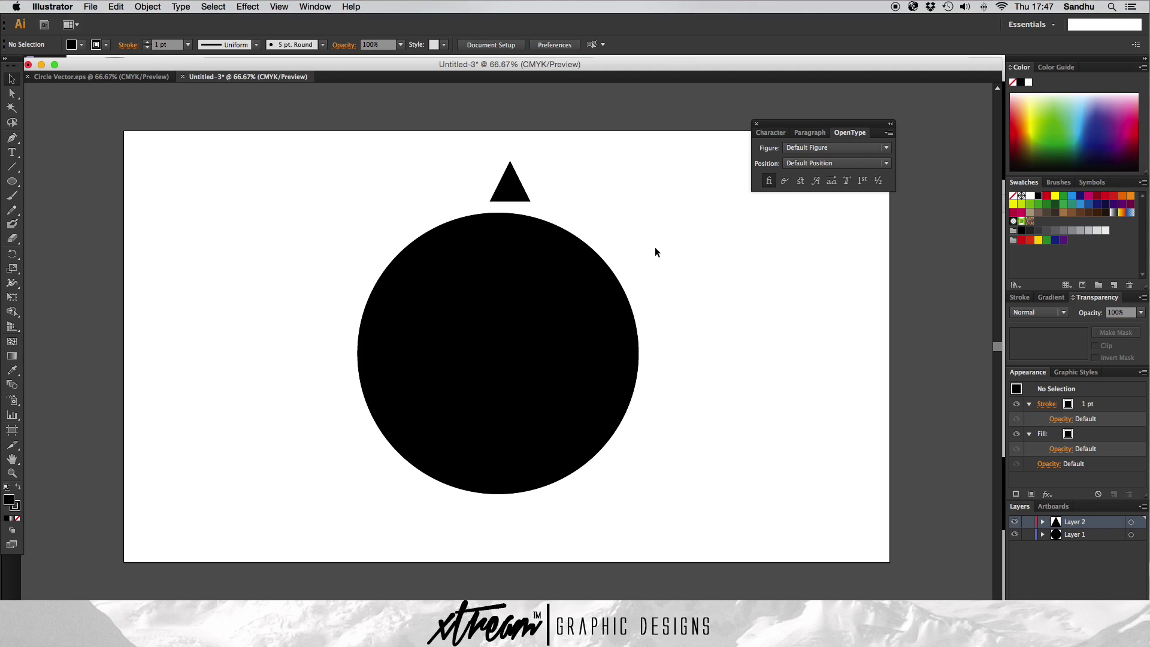
{"action": "key", "text": "cmd+z"}
{"action": "key", "text": "cmd+z"}
{"action": "key", "text": "cmd+z"}
Enlarge the triangle slightly to about 84 pt, then select it together with the circle.
{"action": "left_click", "coordinate": [516, 196]}
{"action": "left_click_drag", "start_coordinate": [525, 167], "coordinate": [527, 166]}
{"action": "left_click", "coordinate": [785, 298]}
{"action": "key", "text": "a"}
{"action": "left_click_drag", "start_coordinate": [91, 104], "coordinate": [862, 516]}
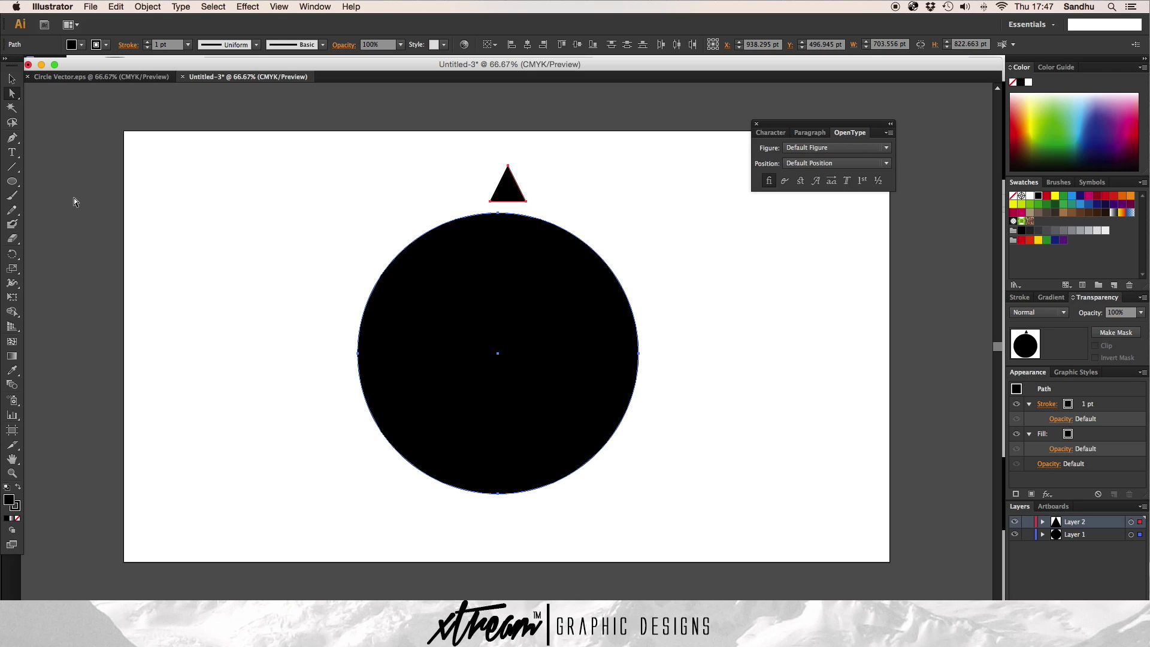
Rotate-copy the triangle -8° around the circle's centre and repeat with Cmd+D to close the ring.
{"action": "key", "text": "r"}
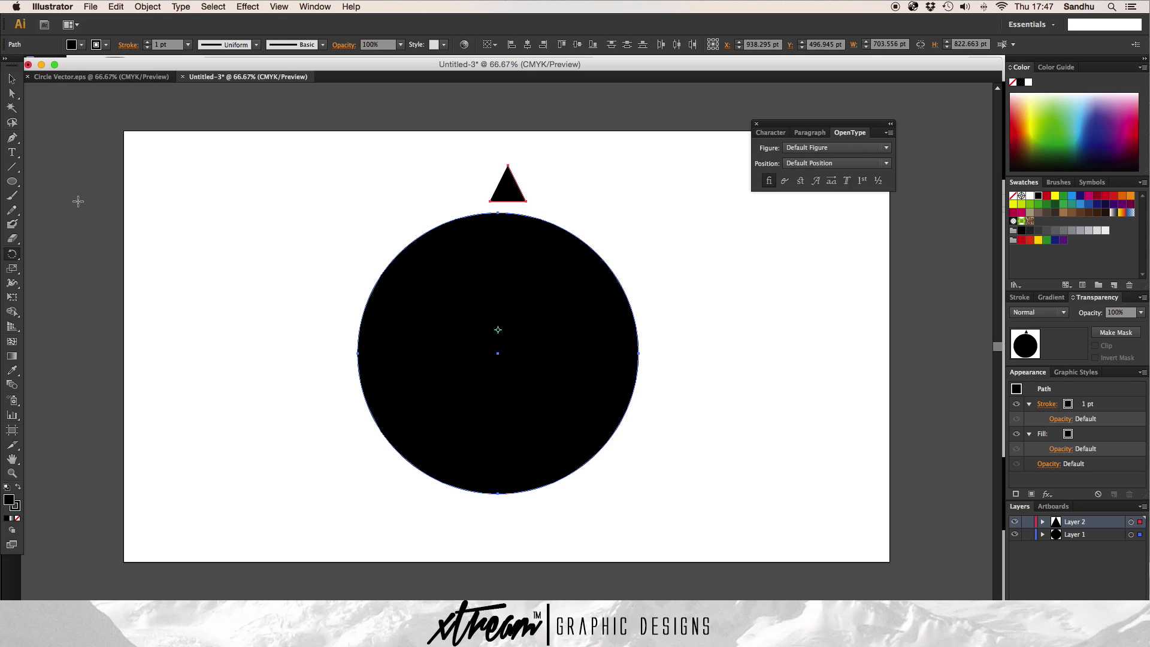
{"action": "left_click", "coordinate": [500, 355], "text": "alt"}
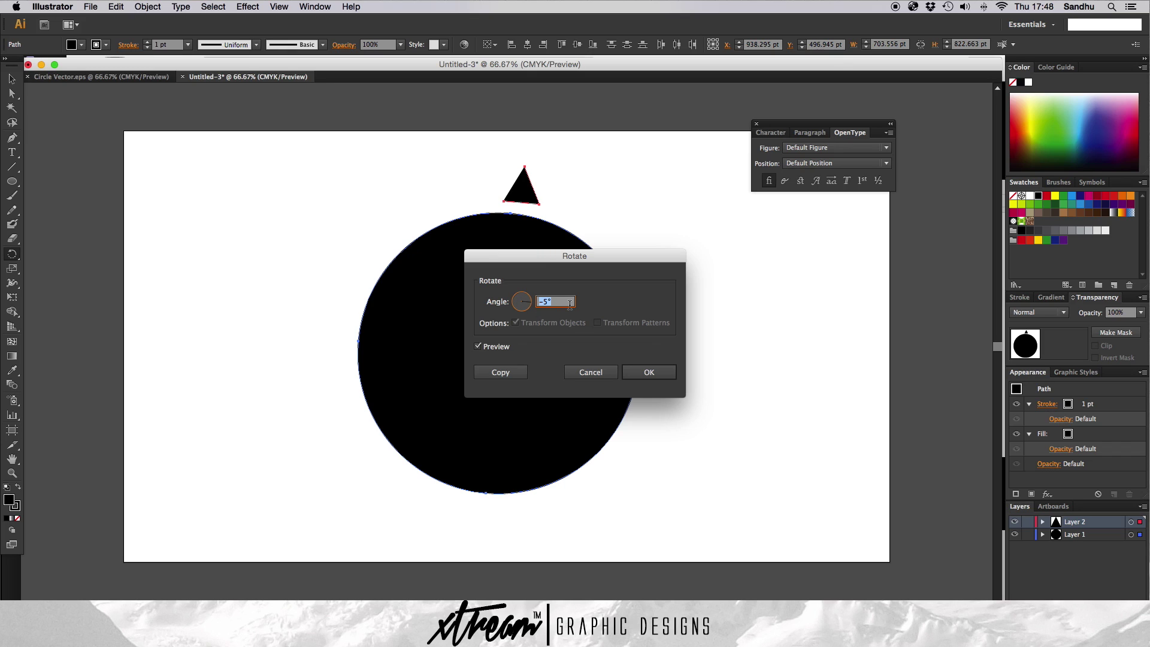
{"action": "key", "text": "Down"}
{"action": "key", "text": "Down"}
{"action": "key", "text": "Down"}
{"action": "left_click", "coordinate": [491, 354]}
{"action": "left_click", "coordinate": [491, 352]}
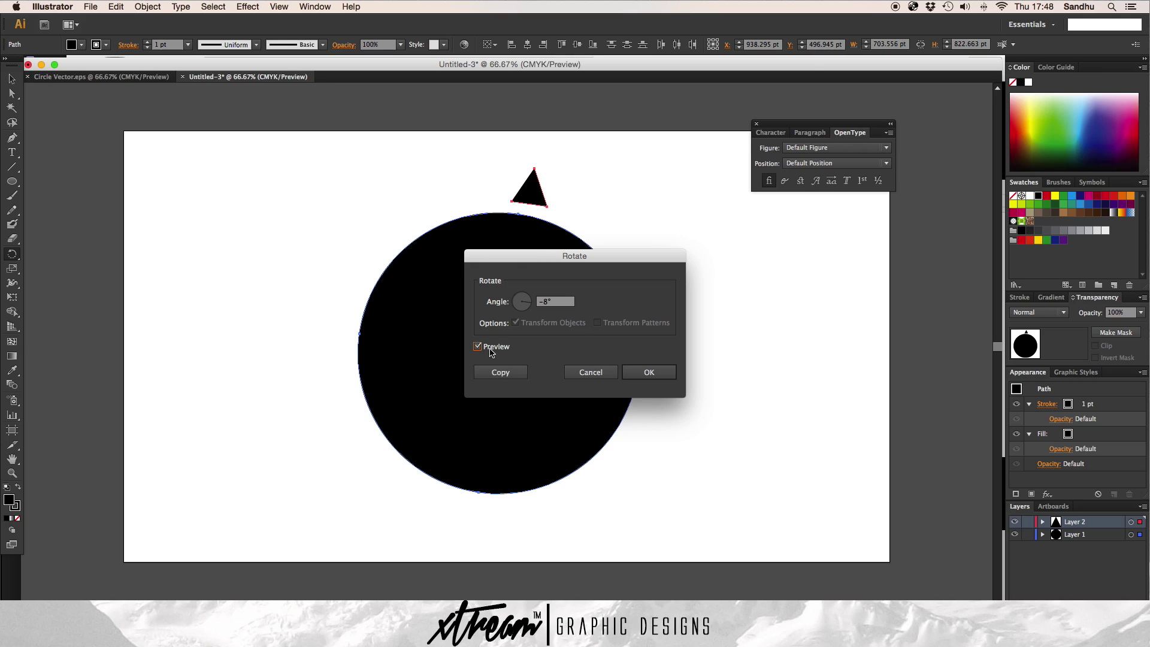
{"action": "left_click", "coordinate": [501, 372]}
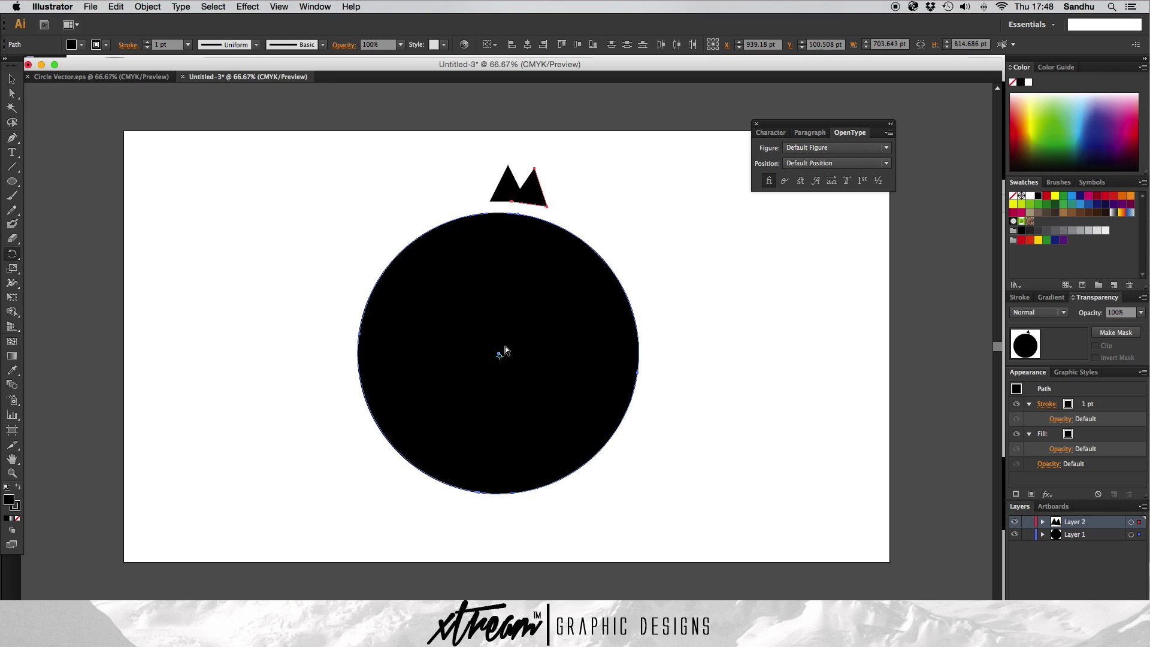
{"action": "key", "text": "super+d"}
{"action": "key", "text": "super+d"}
{"action": "key", "text": "super+d"}
{"action": "key", "text": "super+d"}
{"action": "key", "text": "super+d"}
{"action": "key", "text": "super+d"}
{"action": "key", "text": "super+d"}
{"action": "key", "text": "super+d"}
{"action": "key", "text": "super+d"}
{"action": "key", "text": "super+d"}
{"action": "key", "text": "super+d"}
{"action": "key", "text": "super+d"}
{"action": "key", "text": "super+d"}
{"action": "key", "text": "super+d"}
{"action": "key", "text": "super+d"}
{"action": "key", "text": "super+d"}
{"action": "key", "text": "super+d"}
{"action": "key", "text": "super+d"}
{"action": "key", "text": "super+d"}
{"action": "key", "text": "super+d"}
{"action": "key", "text": "super+d"}
{"action": "key", "text": "super+d"}
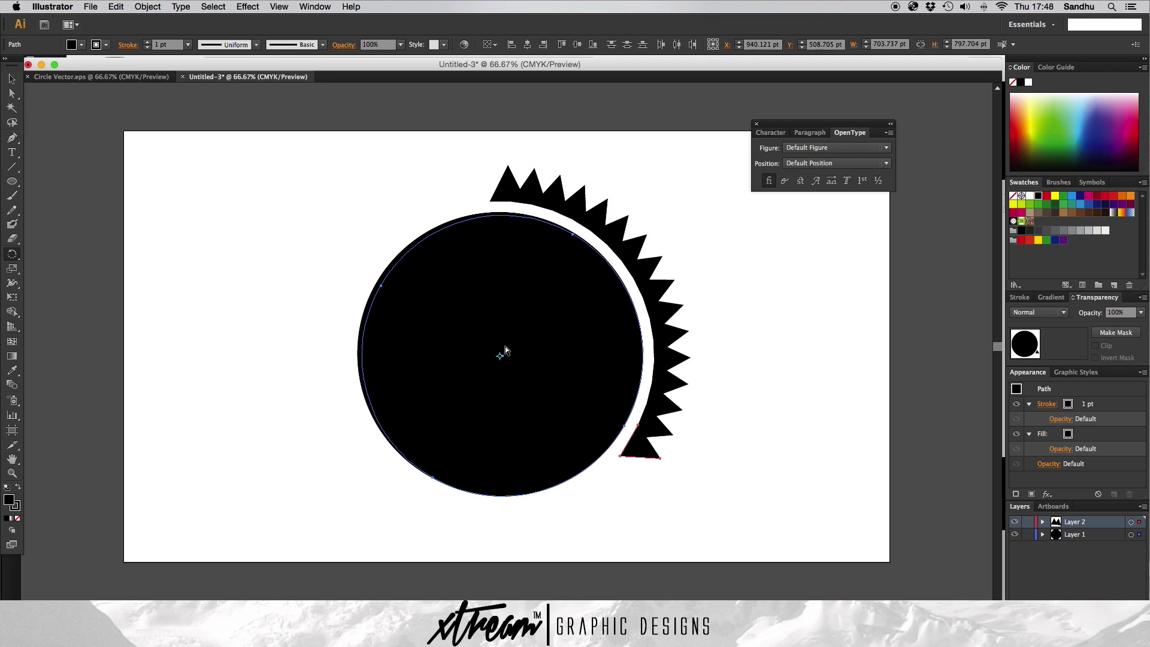
{"action": "key", "text": "super+d"}
{"action": "key", "text": "super+d"}
{"action": "key", "text": "super+d"}
{"action": "key", "text": "super+d"}
{"action": "key", "text": "super+d"}
{"action": "key", "text": "super+d"}
{"action": "key", "text": "super+d"}
{"action": "key", "text": "super+d"}
{"action": "key", "text": "super+d"}
{"action": "key", "text": "super+d"}
{"action": "key", "text": "super+d"}
{"action": "key", "text": "super+d"}
{"action": "key", "text": "super+d"}
{"action": "key", "text": "super+d"}
{"action": "key", "text": "super+d"}
{"action": "key", "text": "super+d"}
{"action": "key", "text": "super+d"}
{"action": "key", "text": "super+d"}
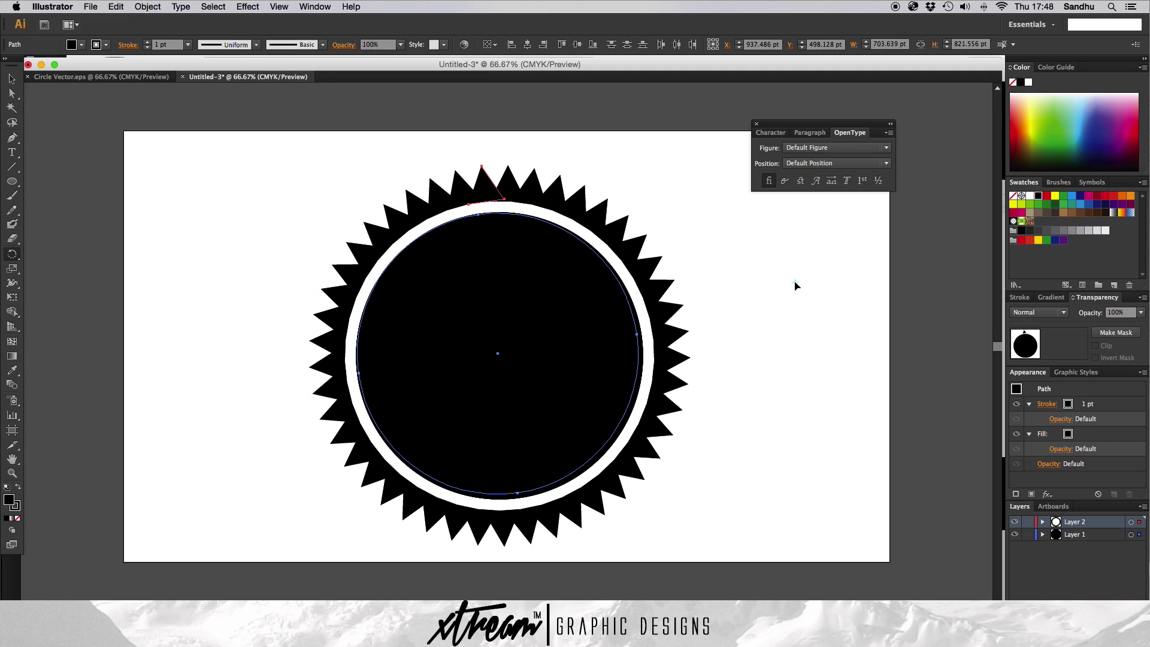
{"action": "key", "text": "a"}
{"action": "left_click", "coordinate": [737, 356]}
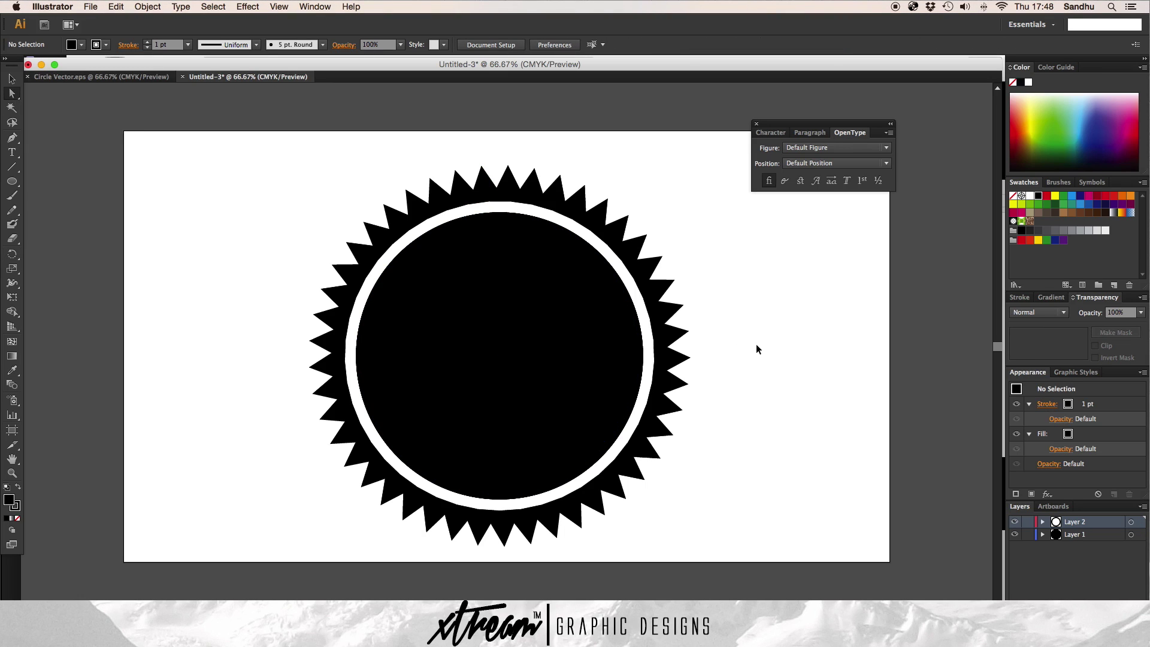
{"action": "key", "text": "super+equal"}
{"action": "key", "text": "super+equal"}
{"action": "key", "text": "super+equal"}
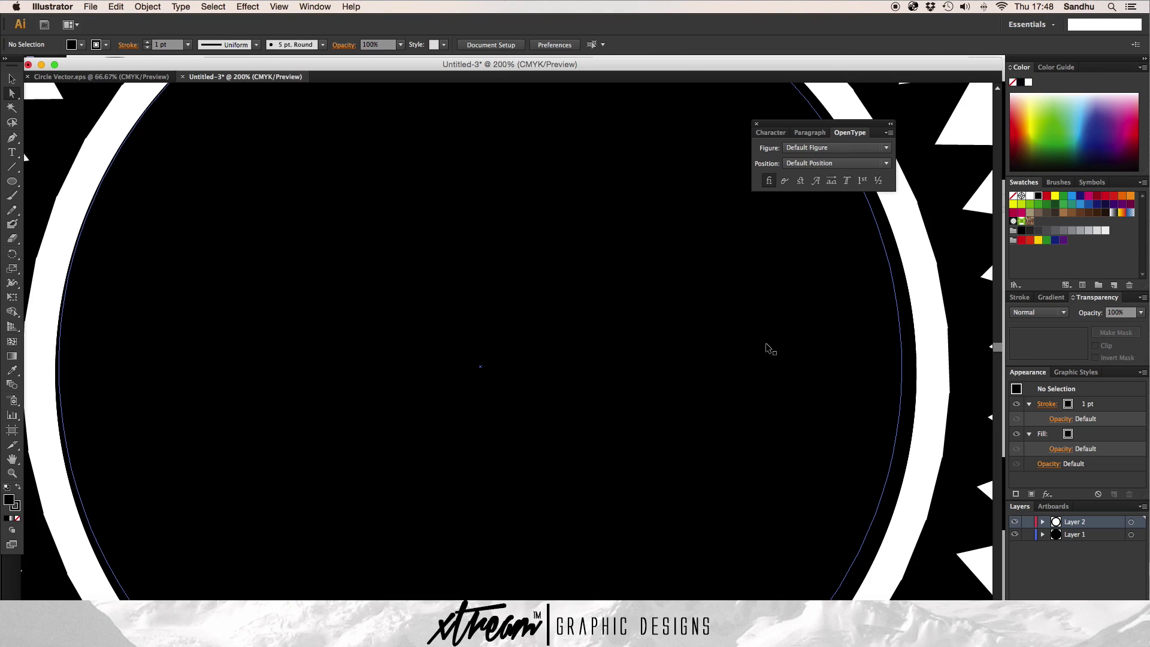
{"action": "scroll", "coordinate": [678, 300], "scroll_direction": "up", "scroll_amount": 5}
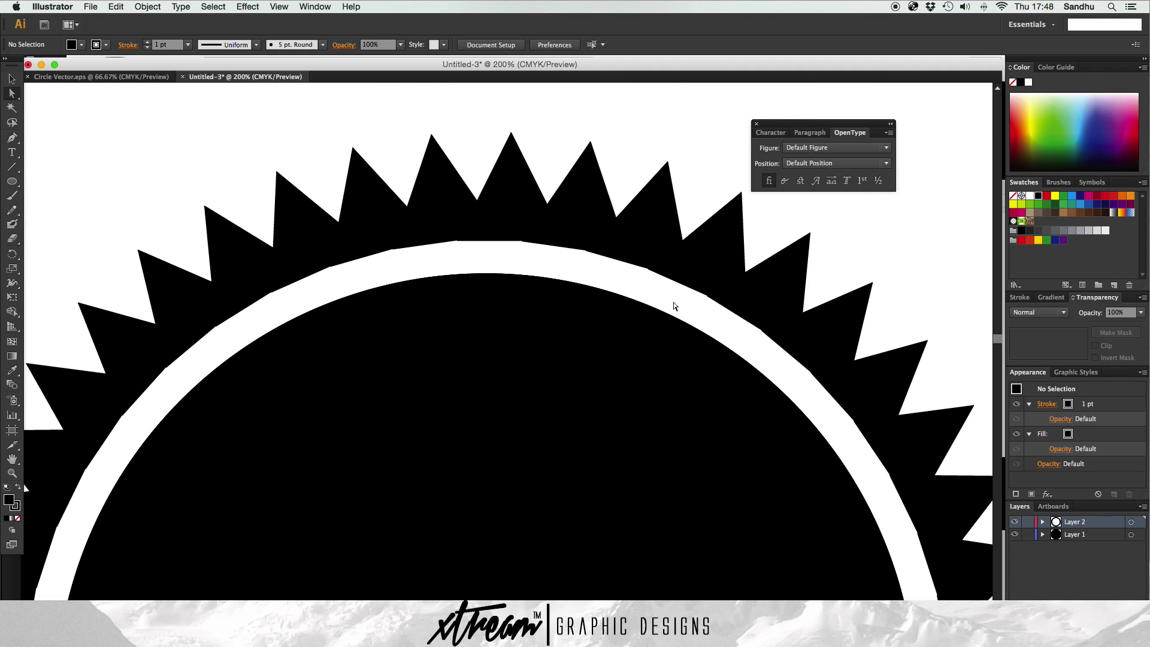
{"action": "scroll", "coordinate": [674, 306], "scroll_direction": "down", "scroll_amount": 15}
{"action": "key", "text": "super+minus"}
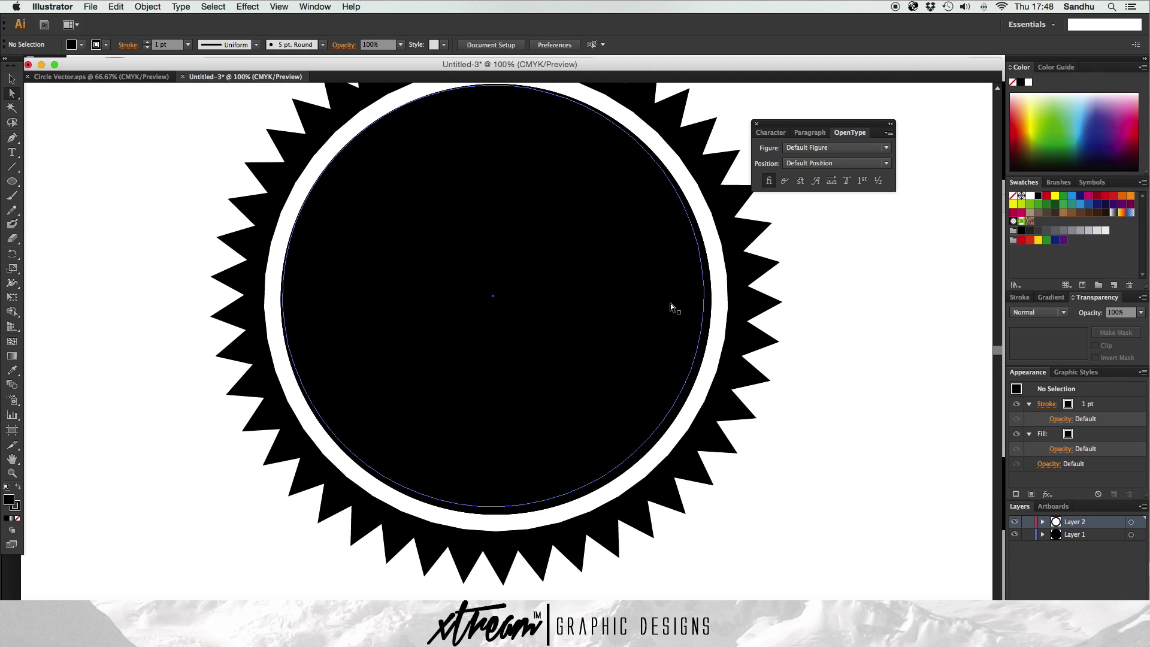
{"action": "key", "text": "super+minus"}
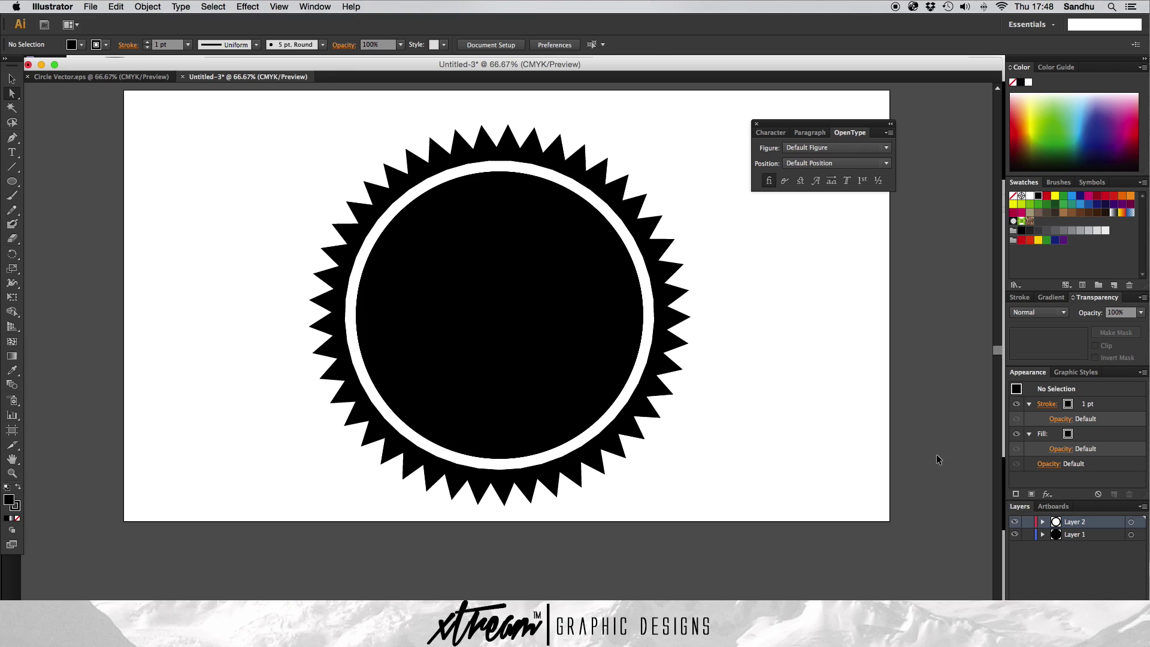
{"action": "key", "text": "super+minus"}
{"action": "left_click", "coordinate": [171, 76]}
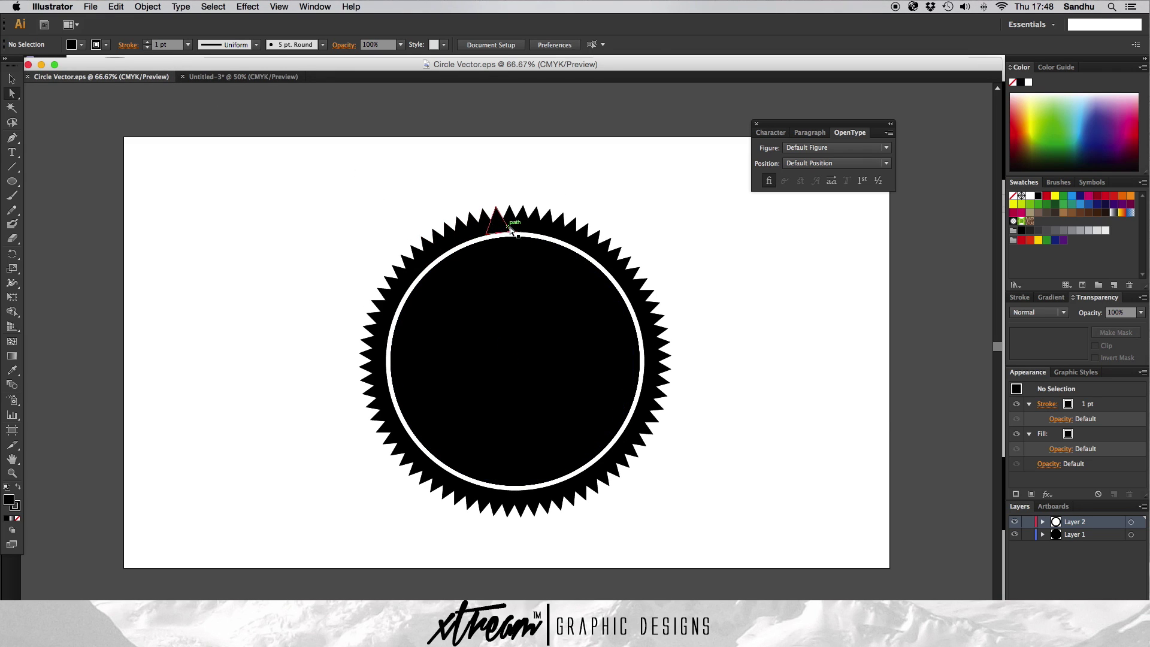
{"action": "left_click", "coordinate": [243, 77]}
{"action": "left_click", "coordinate": [102, 77]}
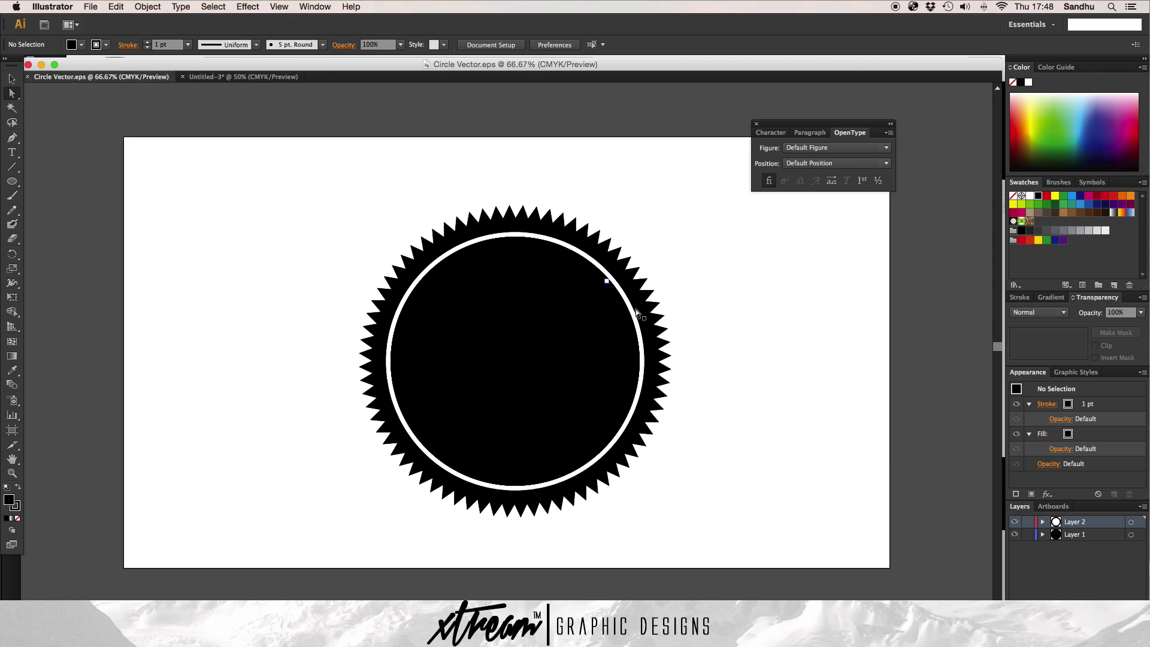
{"action": "key", "text": "super+grave"}
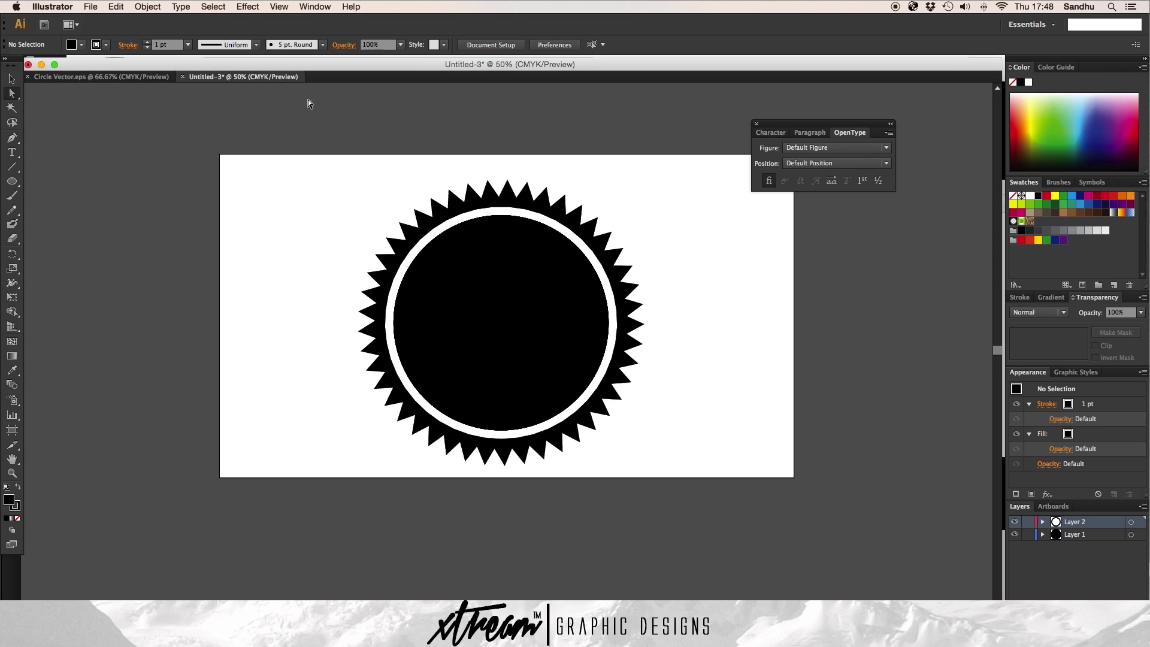
{"action": "key", "text": "super+1"}
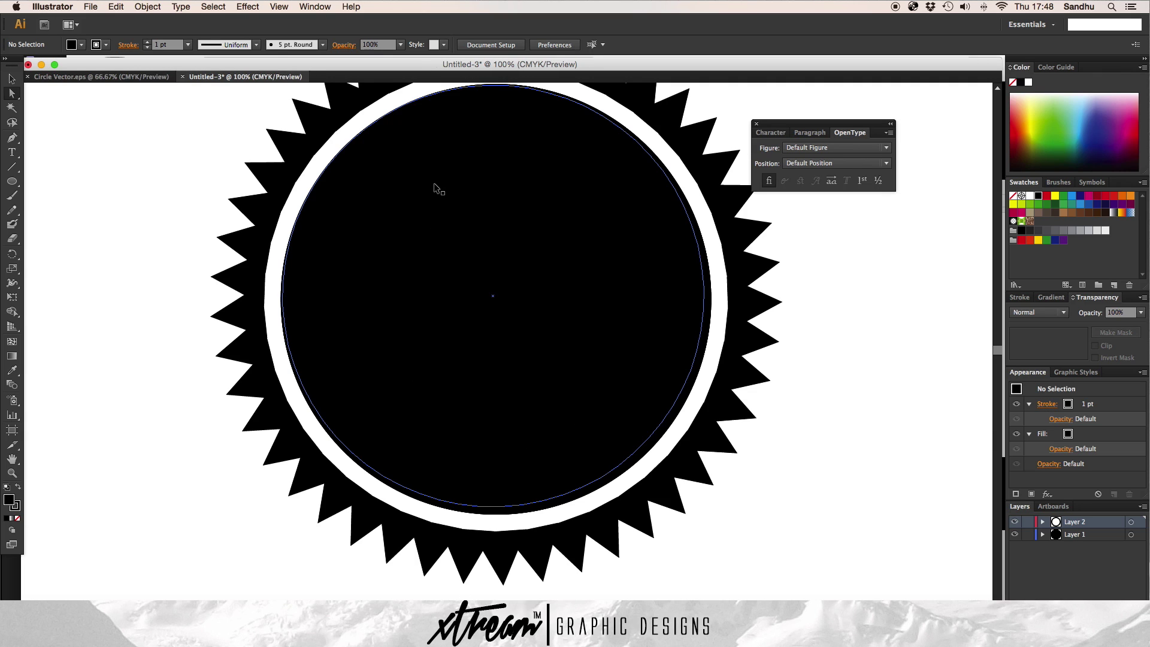
{"action": "key", "text": "super+minus"}
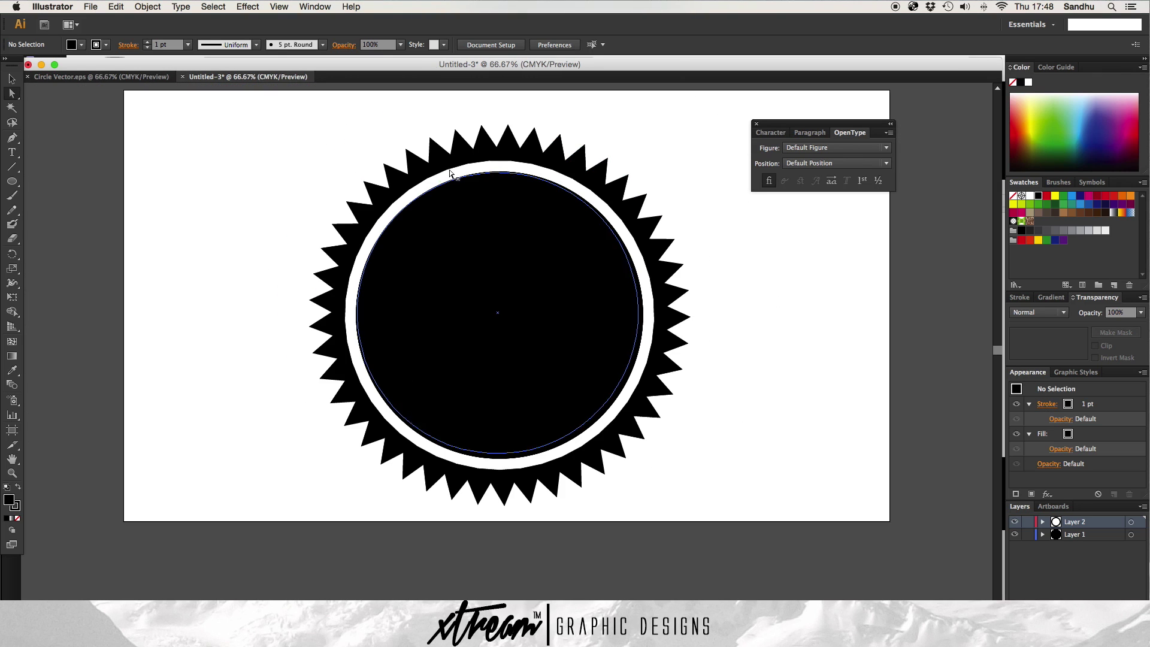
Delete all the spike paths listed under Layer 2.
{"action": "left_click", "coordinate": [1043, 522]}
{"action": "scroll", "coordinate": [1097, 545], "scroll_direction": "down", "scroll_amount": 10}
{"action": "left_click", "coordinate": [1104, 585], "text": "shift"}
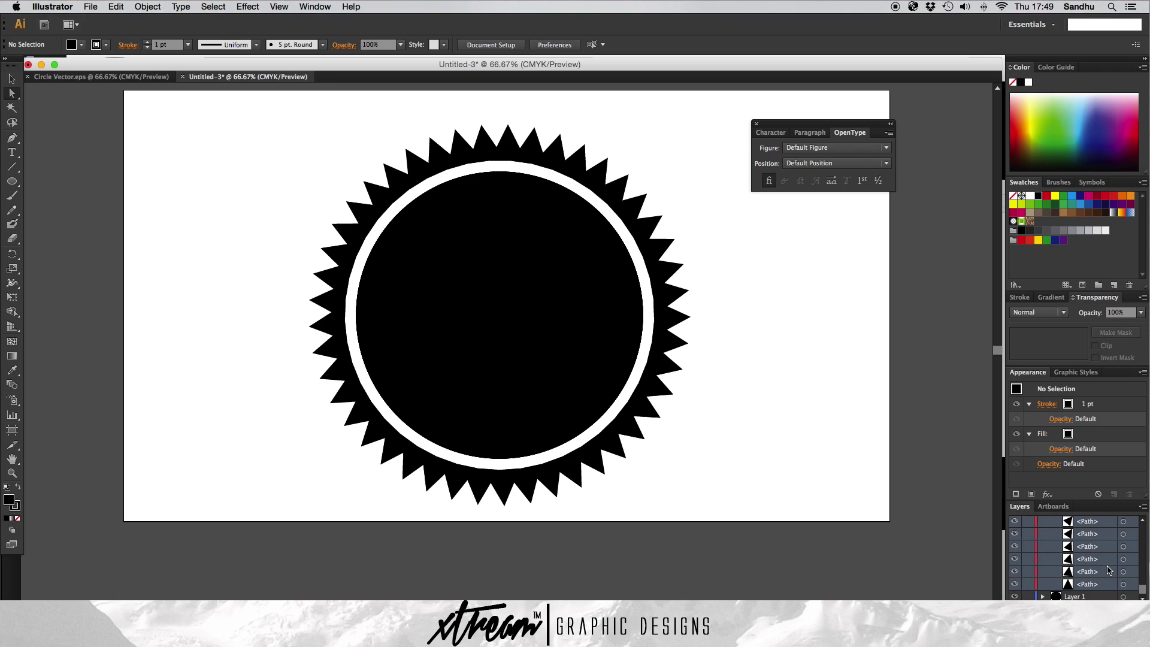
{"action": "key", "text": "Delete"}
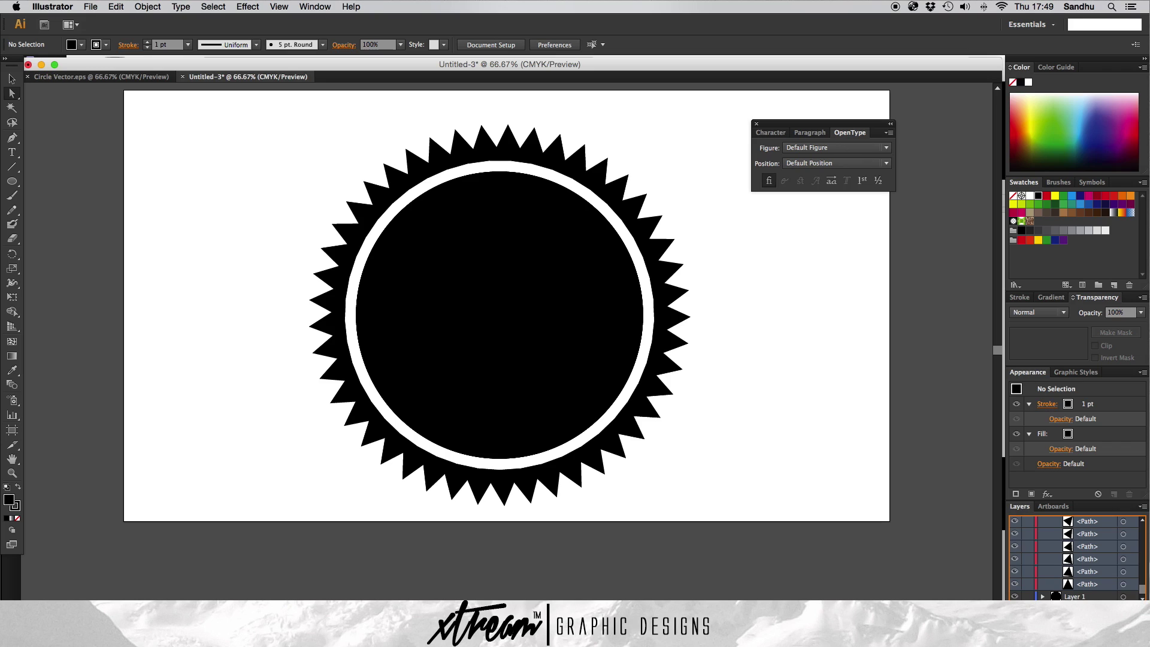
Remove the leftover triangle from Layer 1, undoing until the black circle is restored.
{"action": "left_click", "coordinate": [1043, 547]}
{"action": "scroll", "coordinate": [1093, 557], "scroll_direction": "down", "scroll_amount": 5}
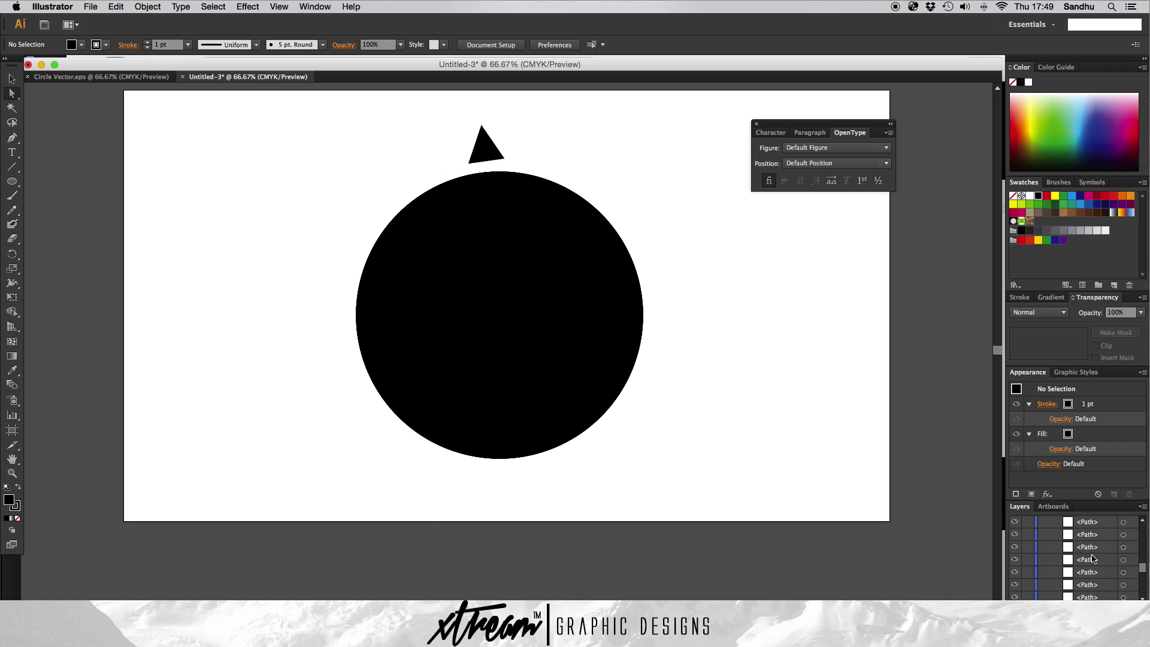
{"action": "scroll", "coordinate": [1093, 539], "scroll_direction": "up", "scroll_amount": 5}
{"action": "key", "text": "Delete"}
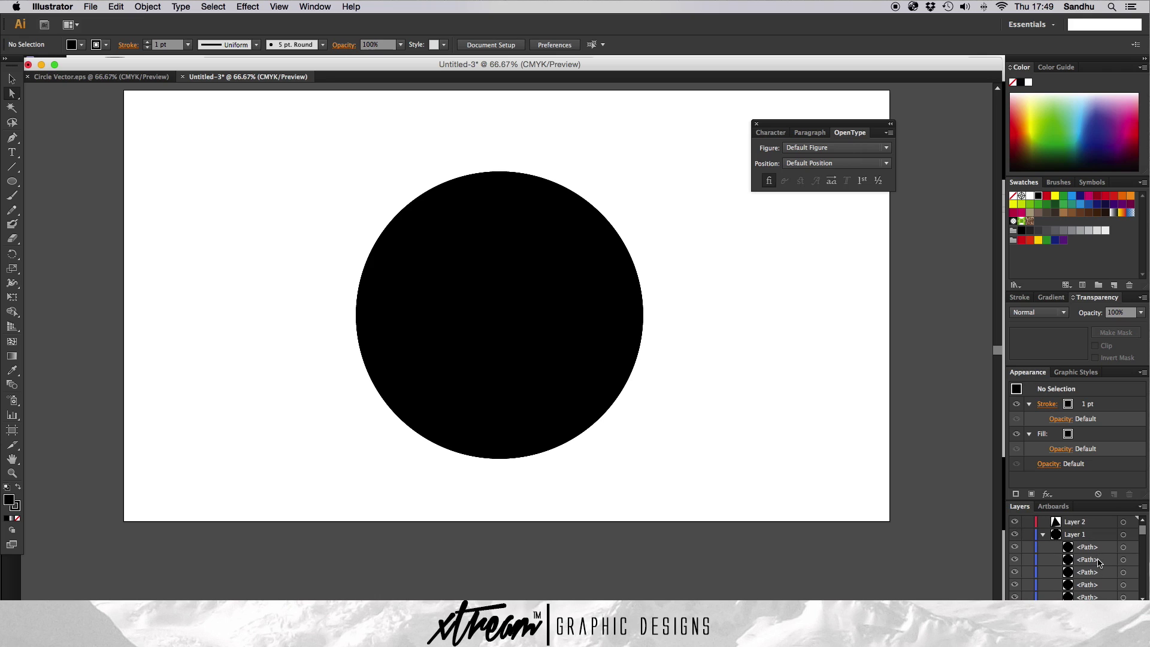
{"action": "scroll", "coordinate": [1094, 558], "scroll_direction": "down", "scroll_amount": 3}
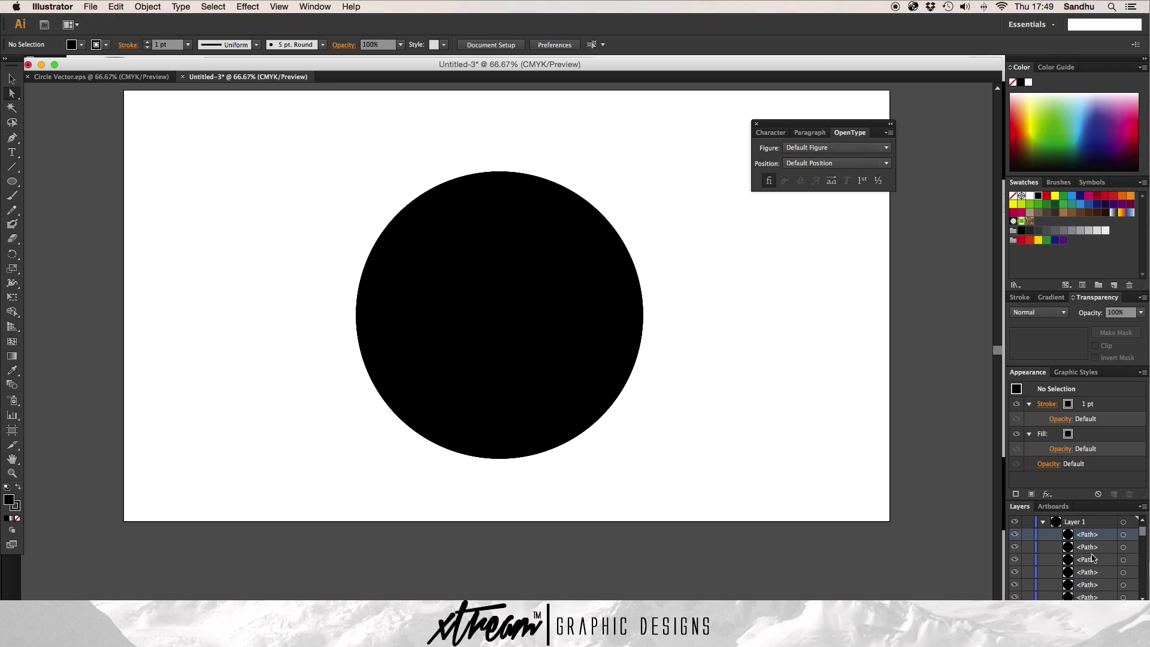
{"action": "scroll", "coordinate": [1092, 572], "scroll_direction": "down", "scroll_amount": 1}
{"action": "left_click", "coordinate": [1092, 596], "text": "shift"}
{"action": "key", "text": "Delete"}
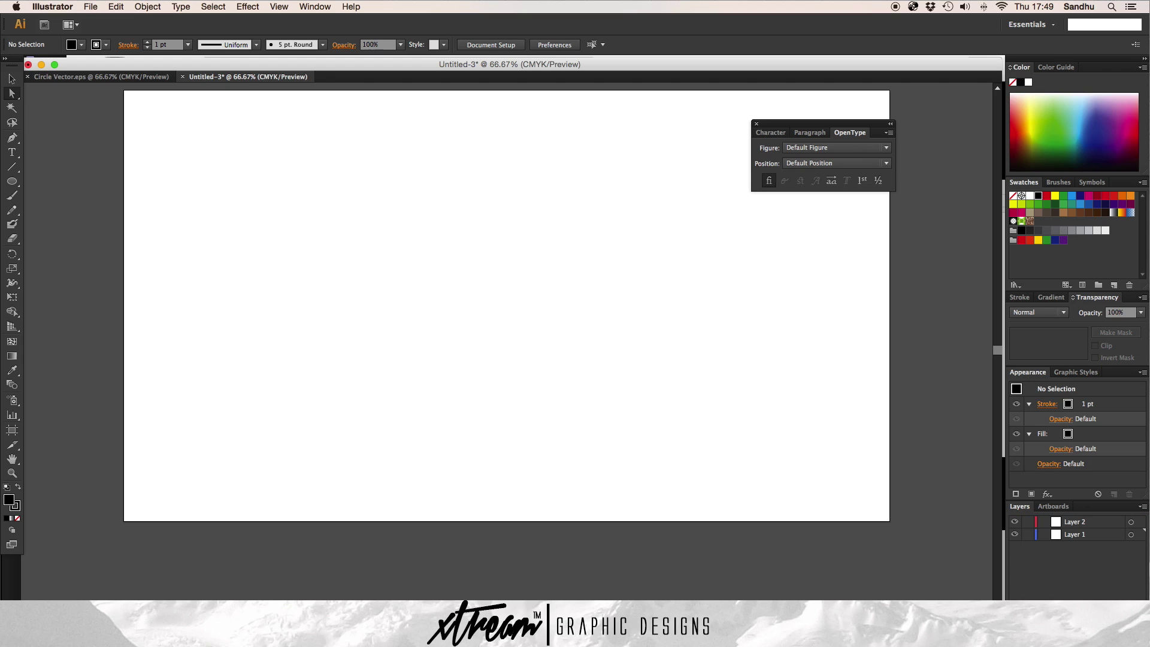
{"action": "key", "text": "super+z"}
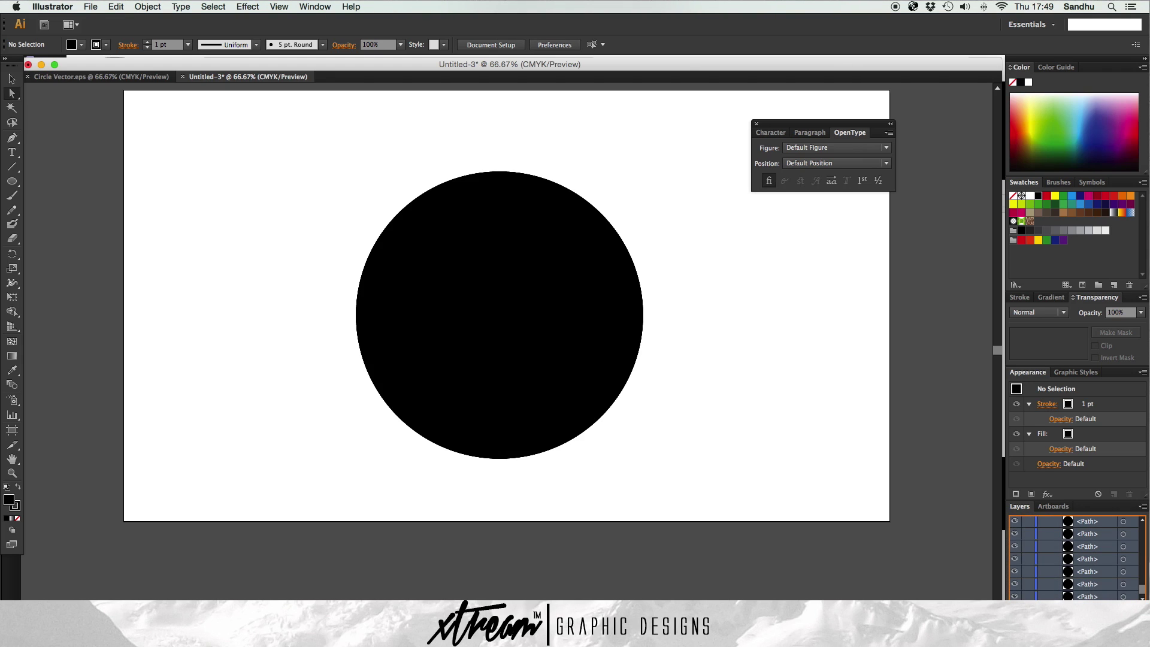
{"action": "key", "text": "super+z"}
Draw a new triangle on Layer 2 just above the circle's top with the Pen tool.
{"action": "left_click", "coordinate": [1067, 524]}
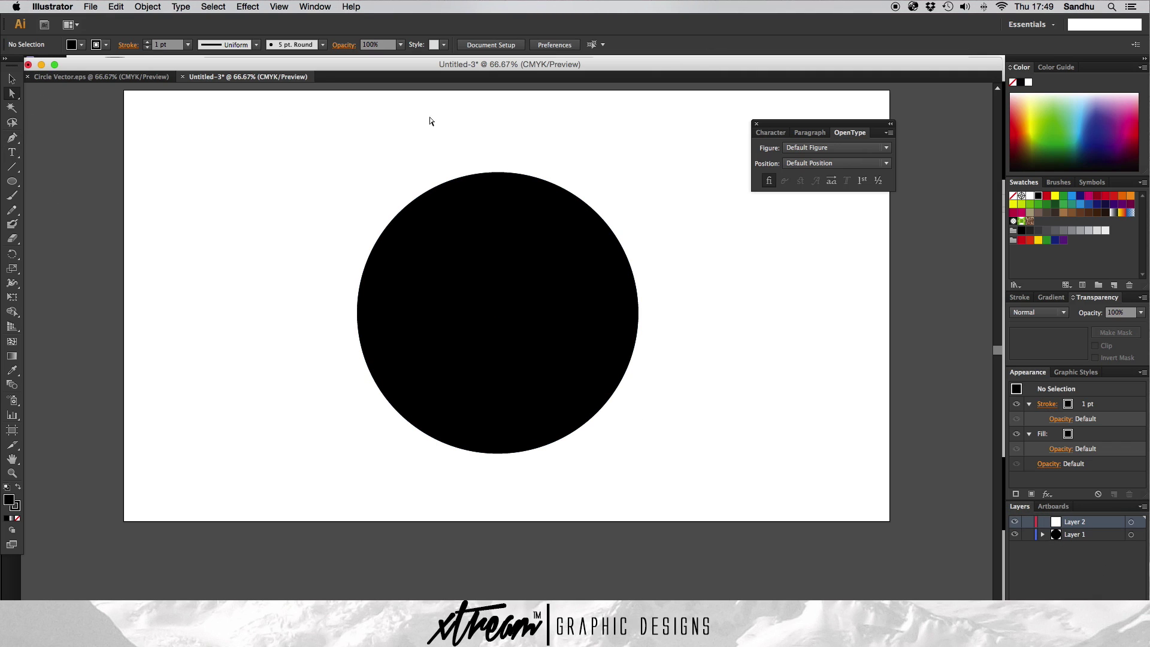
{"action": "key", "text": "p"}
{"action": "left_click_drag", "start_coordinate": [496, 162], "coordinate": [510, 167]}
{"action": "left_click", "coordinate": [508, 162]}
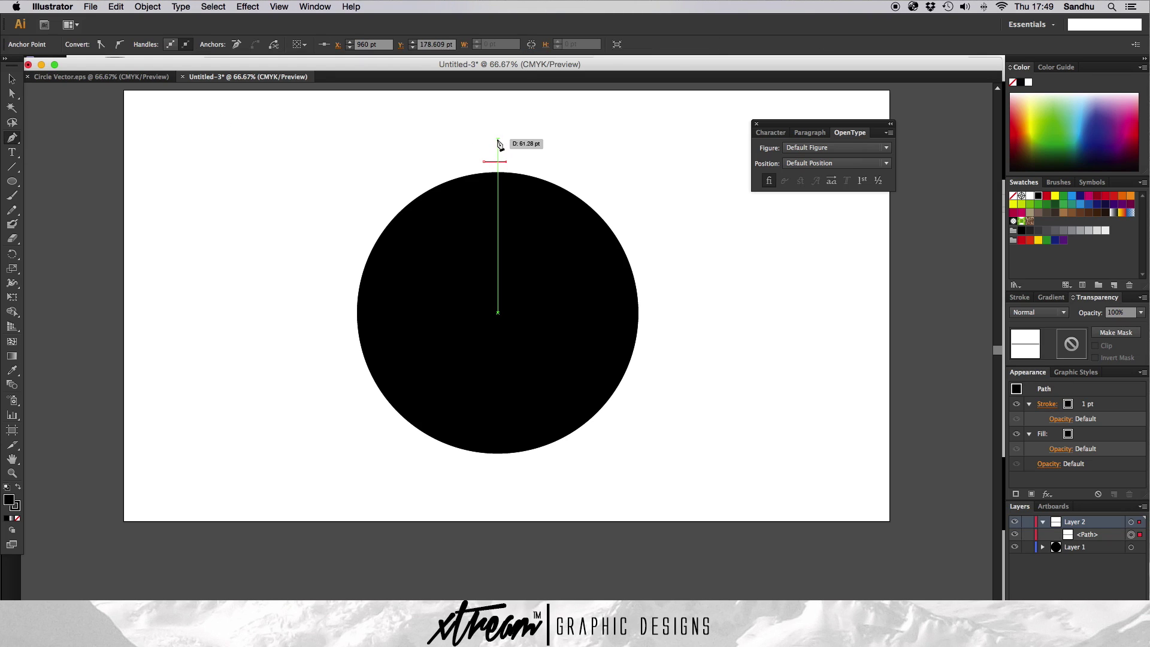
{"action": "left_click", "coordinate": [496, 140]}
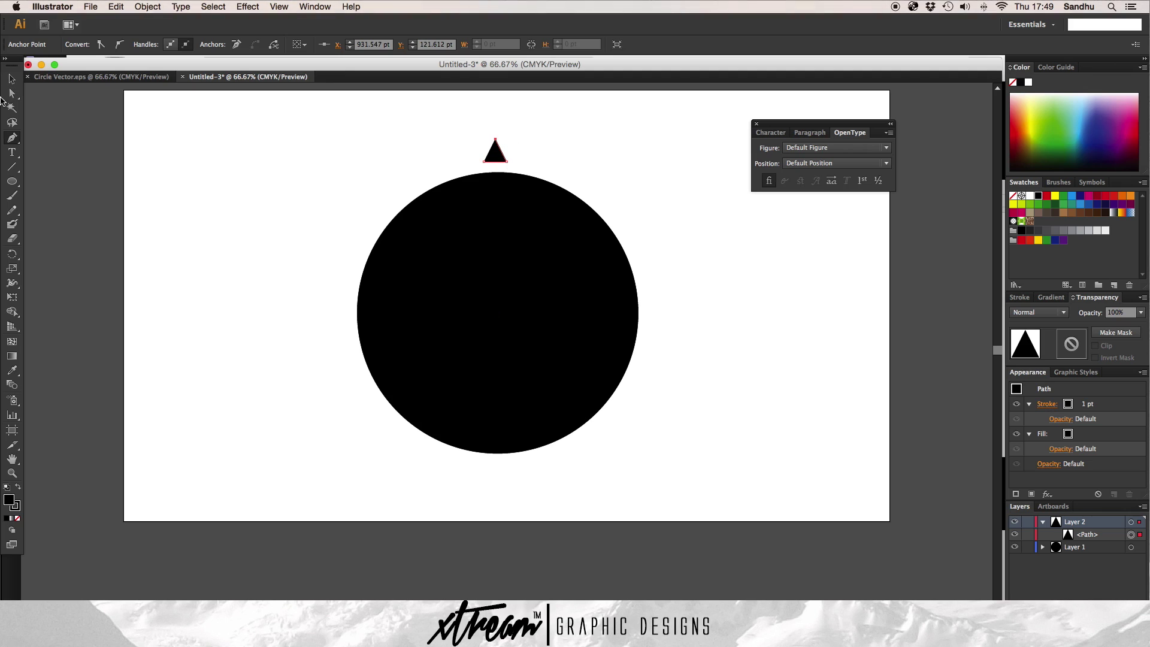
{"action": "key", "text": "a"}
{"action": "left_click", "coordinate": [713, 239]}
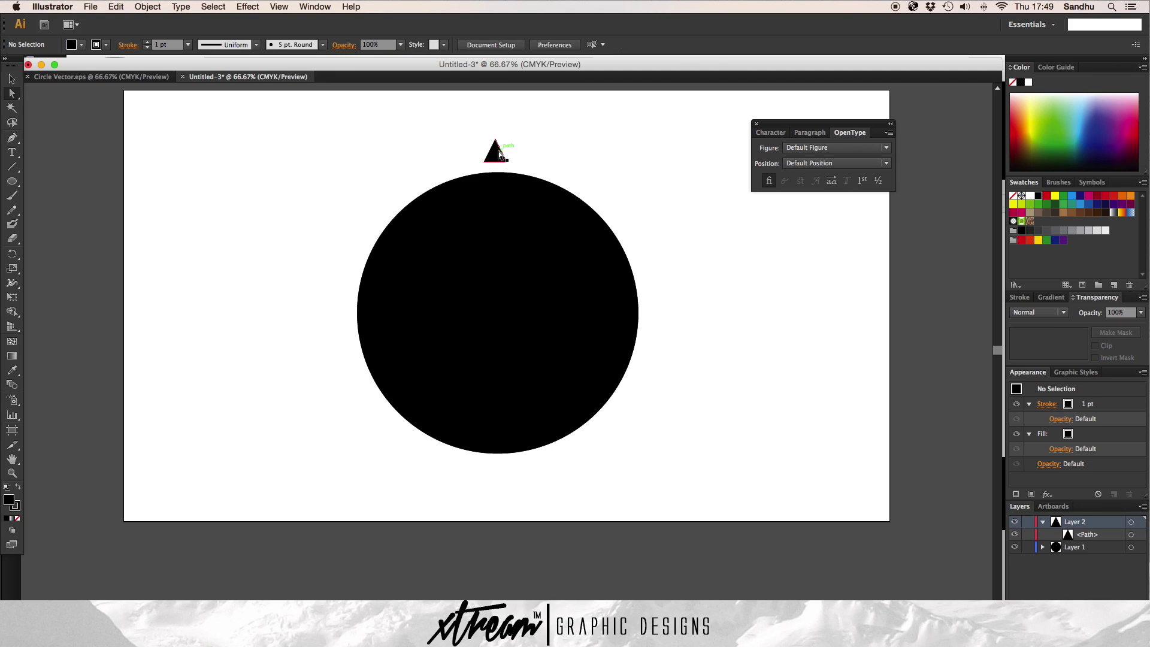
Centre the triangle above the circle, trying and undoing an enlargement.
{"action": "left_click_drag", "start_coordinate": [499, 155], "coordinate": [502, 159]}
{"action": "left_click", "coordinate": [531, 150]}
{"action": "left_click", "coordinate": [12, 79]}
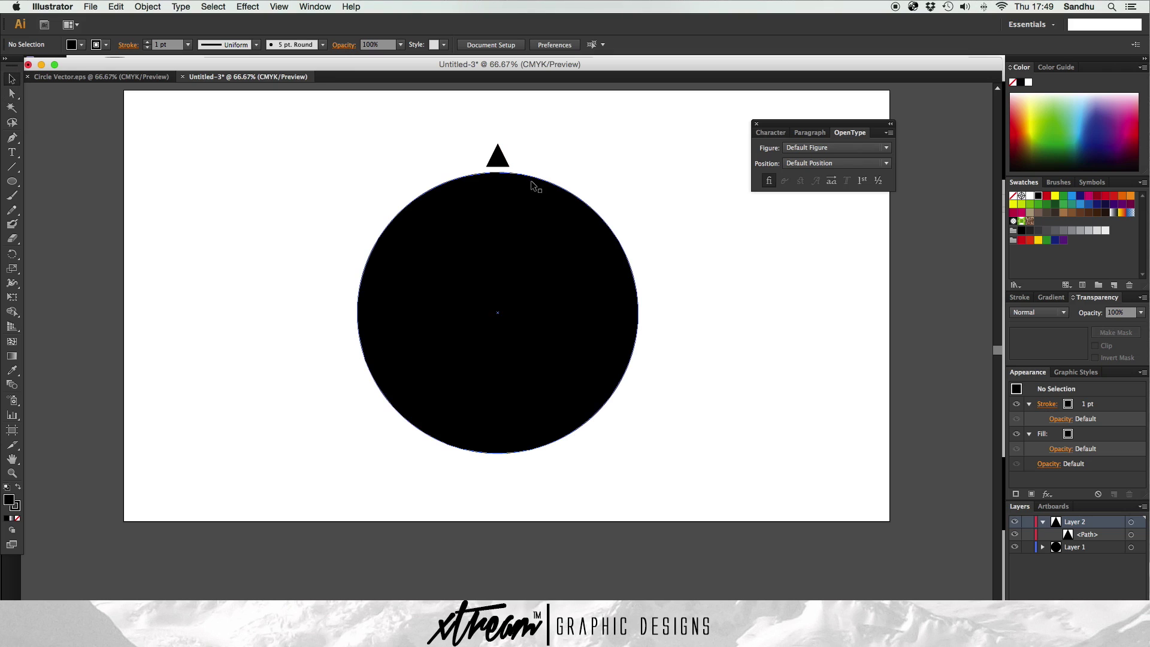
{"action": "left_click", "coordinate": [493, 160]}
{"action": "left_click_drag", "start_coordinate": [509, 144], "coordinate": [514, 139]}
{"action": "left_click", "coordinate": [691, 233]}
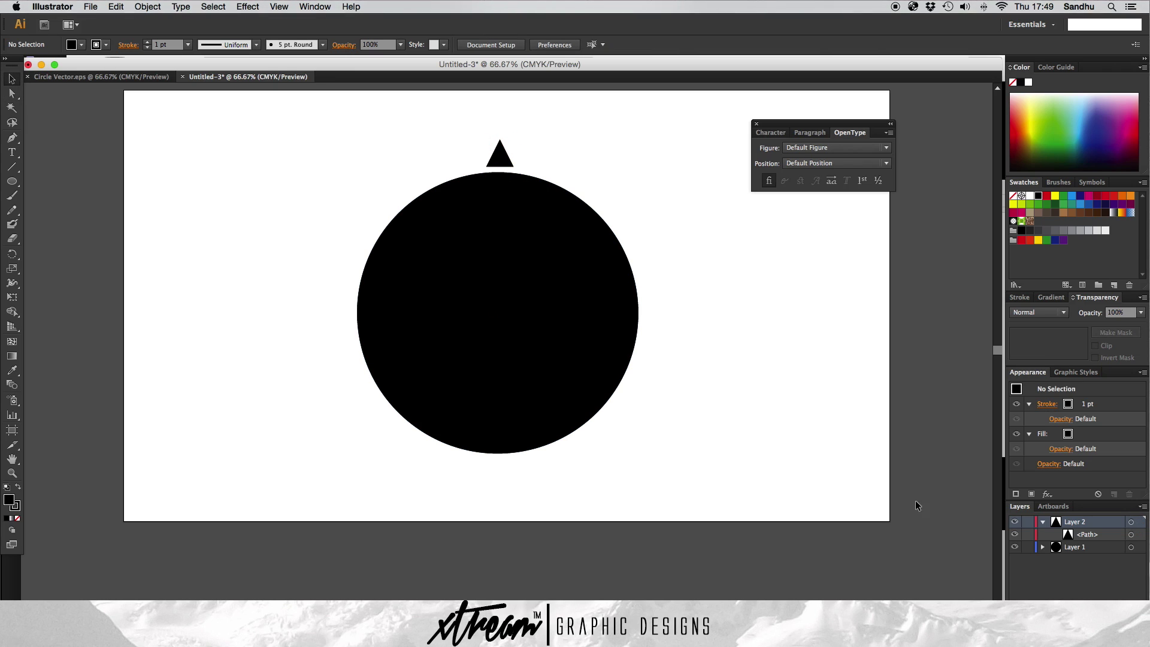
{"action": "key", "text": "super+z"}
{"action": "key", "text": "super+z"}
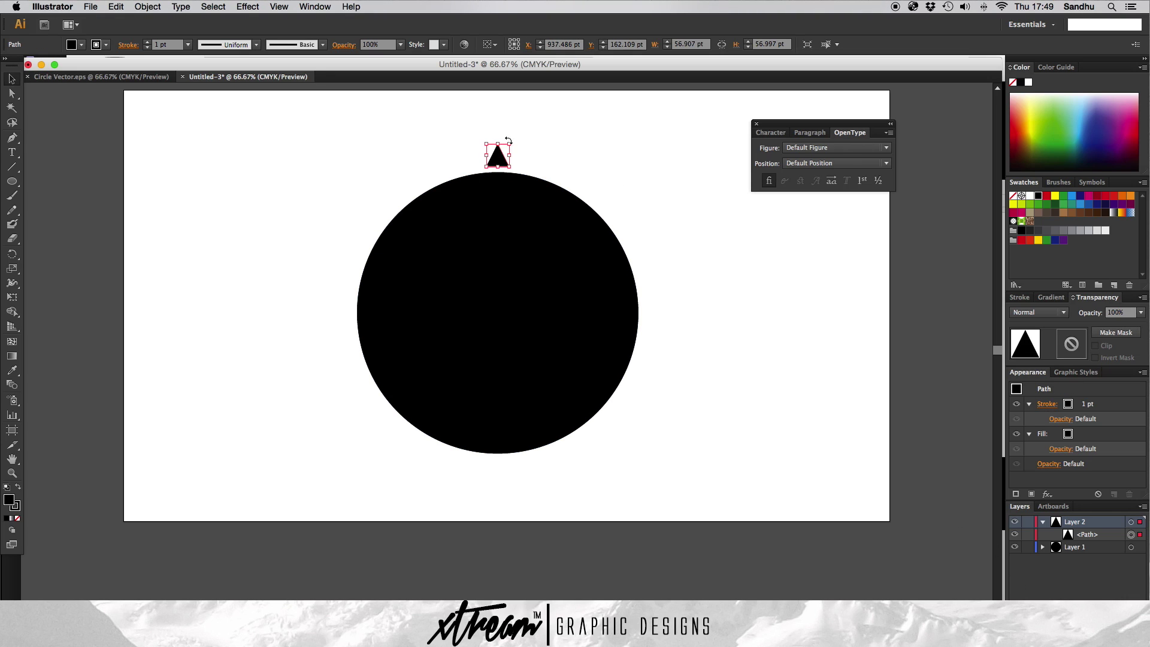
Reshape the triangle into a narrower, taller spike about 58 × 72 pt, then select it with the circle.
{"action": "left_click_drag", "start_coordinate": [510, 144], "coordinate": [508, 152]}
{"action": "left_click", "coordinate": [676, 200]}
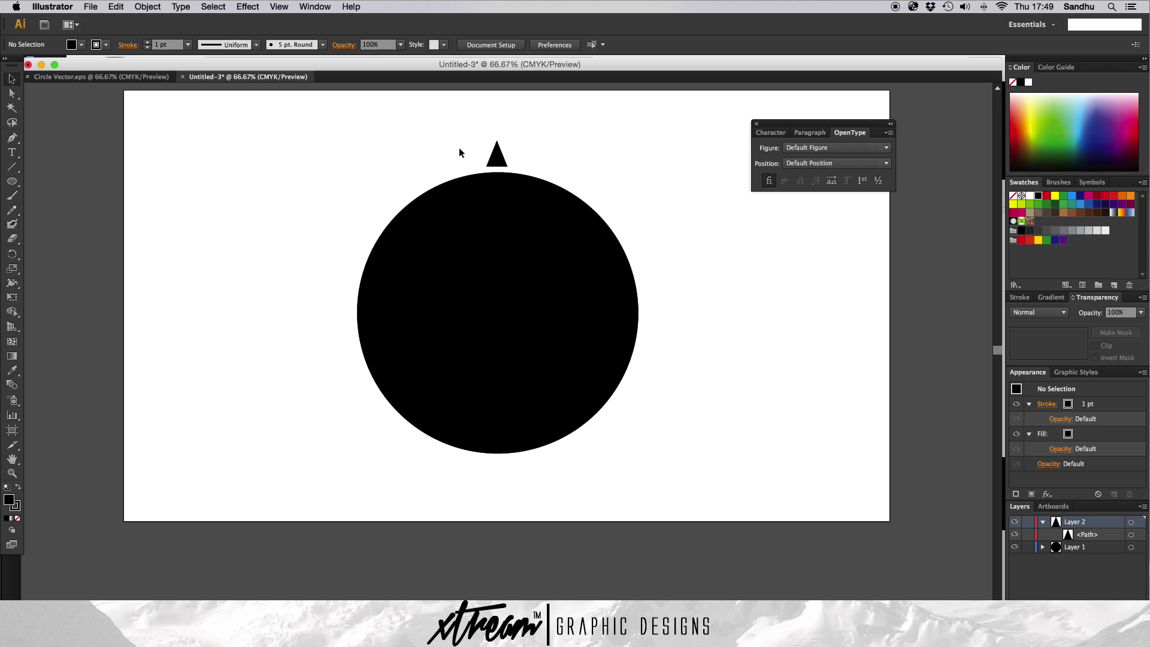
{"action": "left_click", "coordinate": [496, 157]}
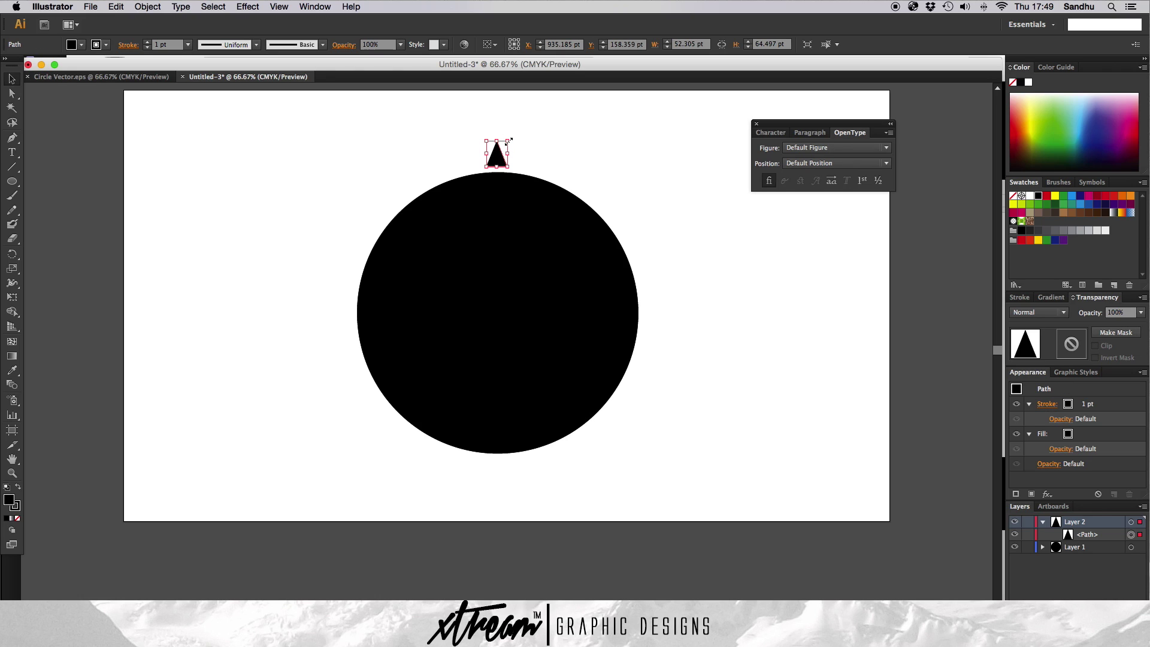
{"action": "left_click_drag", "start_coordinate": [509, 142], "coordinate": [514, 139]}
{"action": "left_click", "coordinate": [623, 180]}
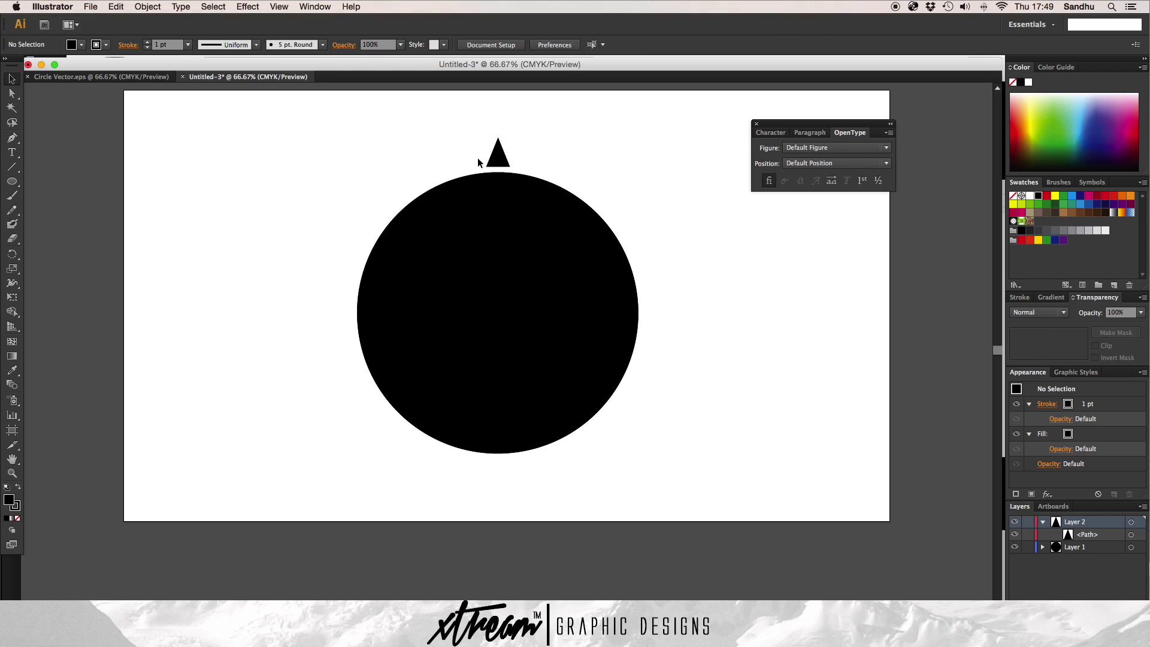
{"action": "left_click", "coordinate": [498, 157]}
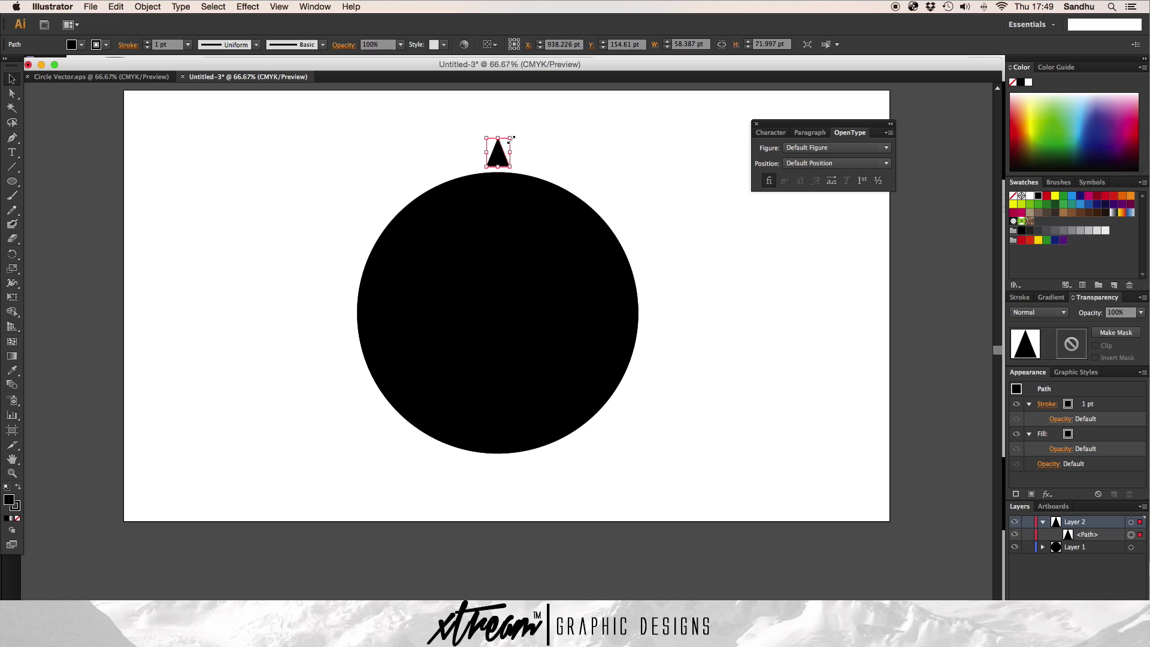
{"action": "left_click_drag", "start_coordinate": [513, 138], "coordinate": [514, 136]}
{"action": "left_click", "coordinate": [643, 271]}
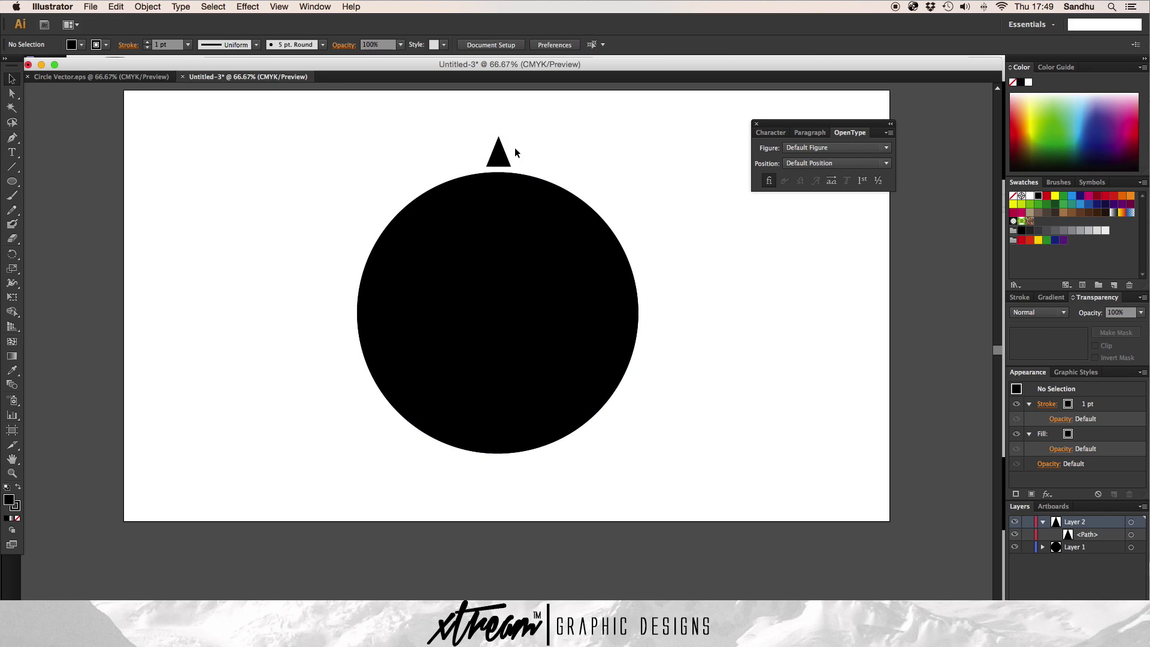
{"action": "left_click_drag", "start_coordinate": [123, 112], "coordinate": [758, 465]}
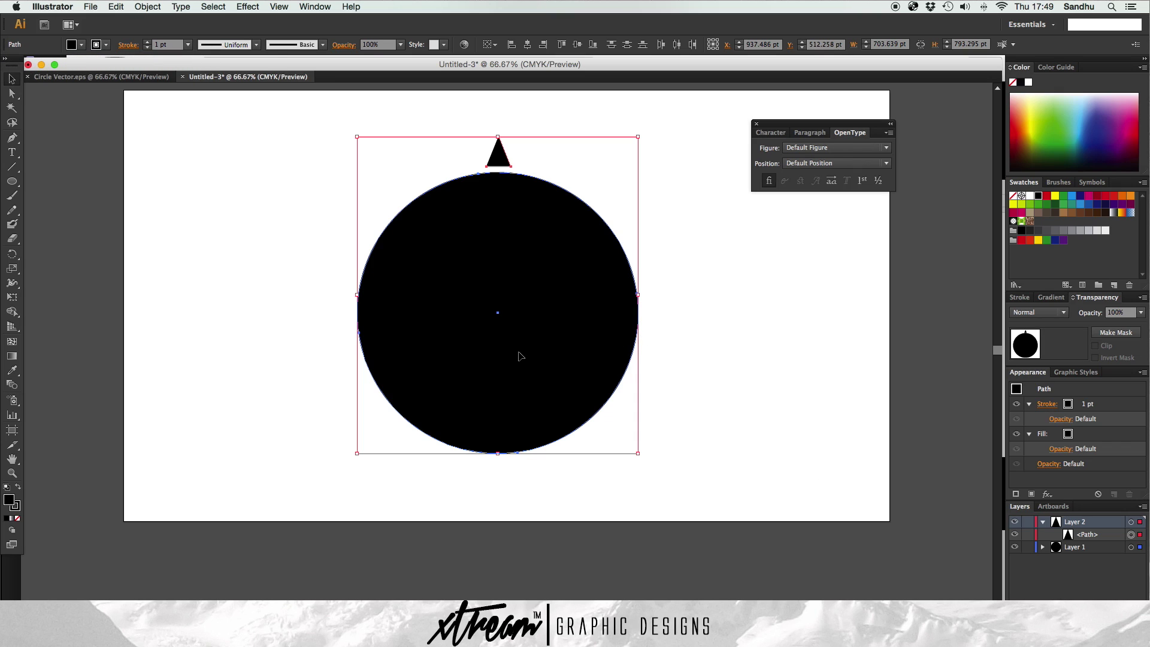
Rotate-copy the triangle -5° around the circle's centre.
{"action": "key", "text": "r"}
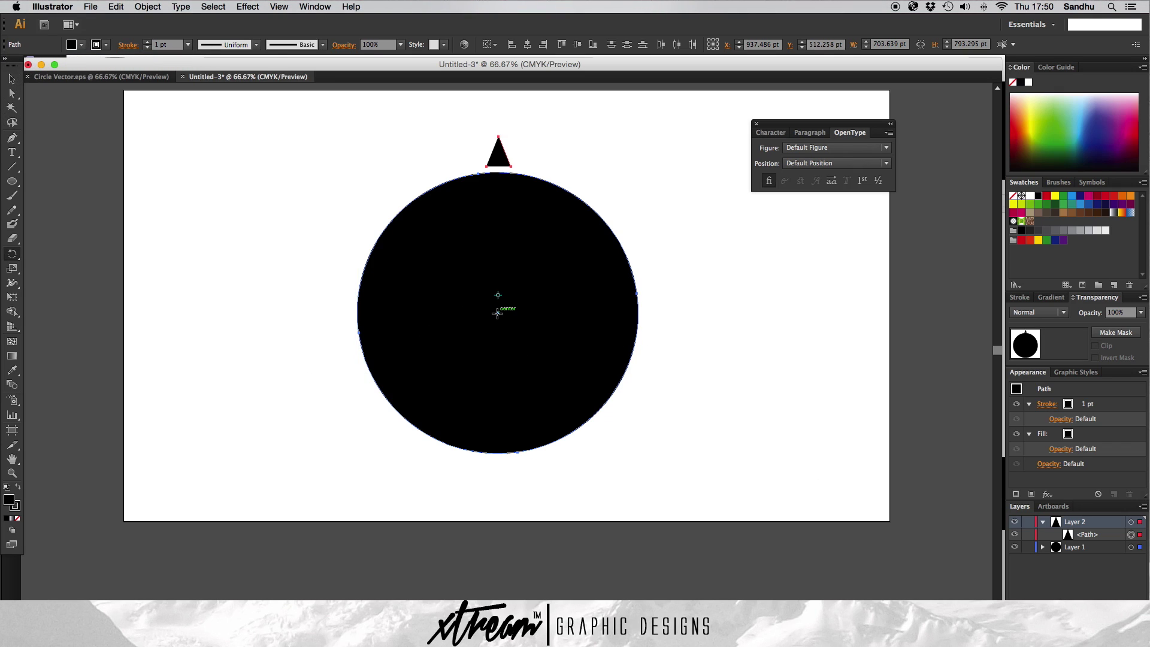
{"action": "left_click", "coordinate": [498, 313], "text": "alt"}
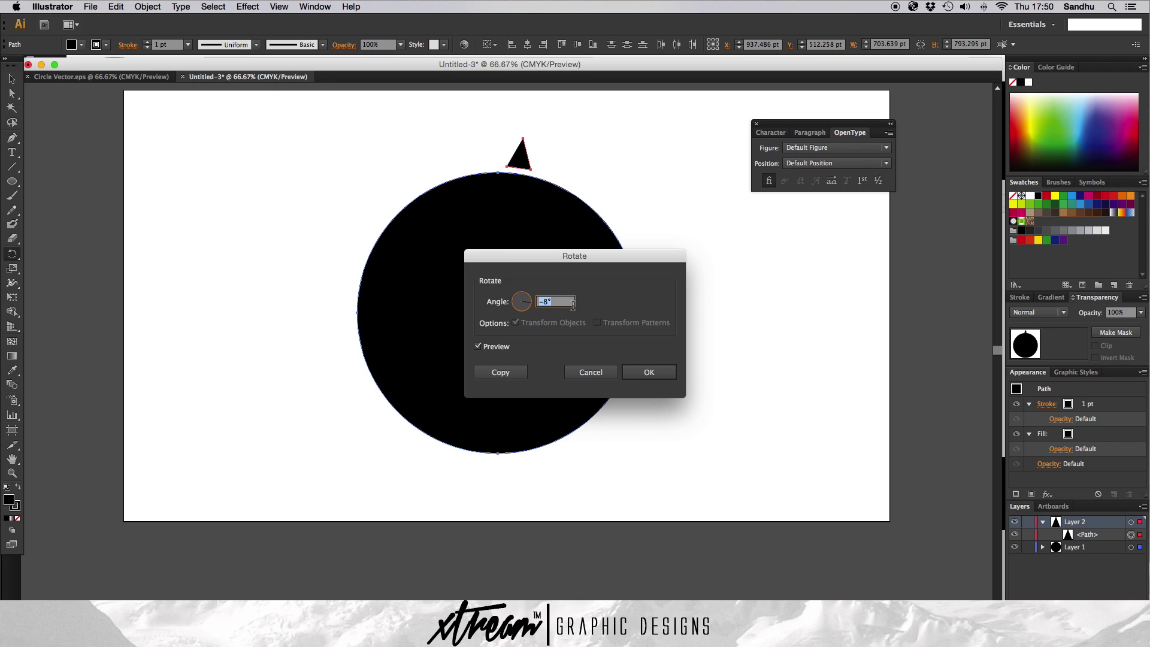
{"action": "key", "text": "Up"}
{"action": "key", "text": "Up"}
{"action": "key", "text": "Up"}
{"action": "key", "text": "Up"}
{"action": "key", "text": "Down"}
{"action": "left_click", "coordinate": [492, 372]}
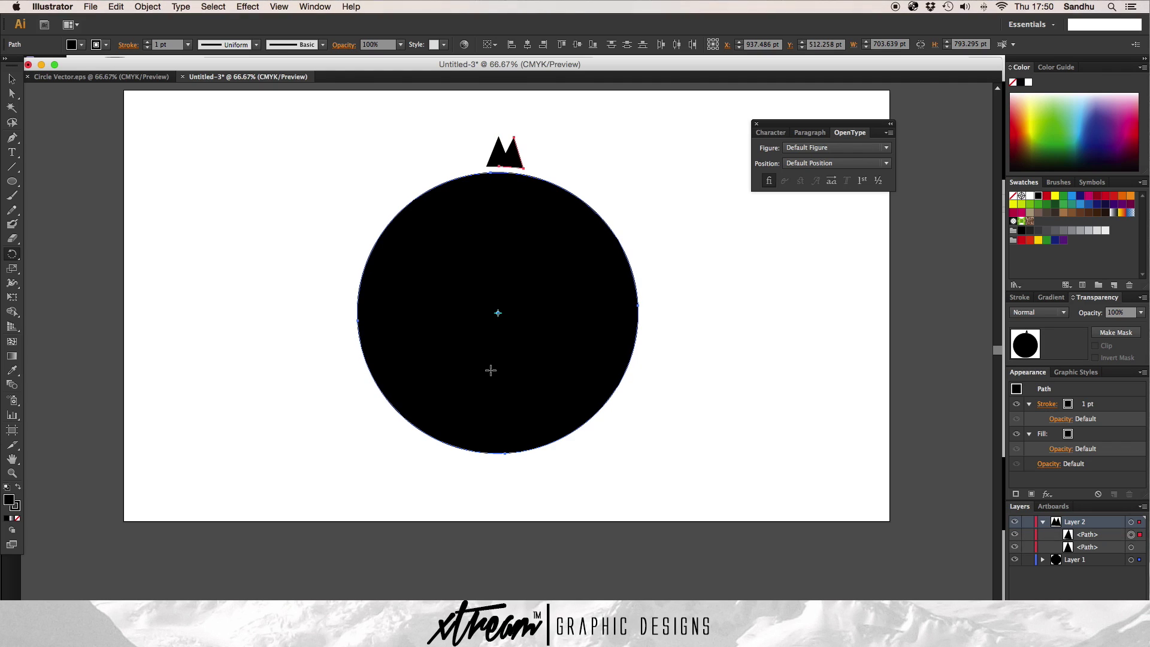
Repeat the rotated copy five times with Cmd+D to close the spike ring, then deselect everything.
{"action": "key", "text": "super+d"}
{"action": "key", "text": "super+d"}
{"action": "key", "text": "super+d"}
{"action": "key", "text": "super+d"}
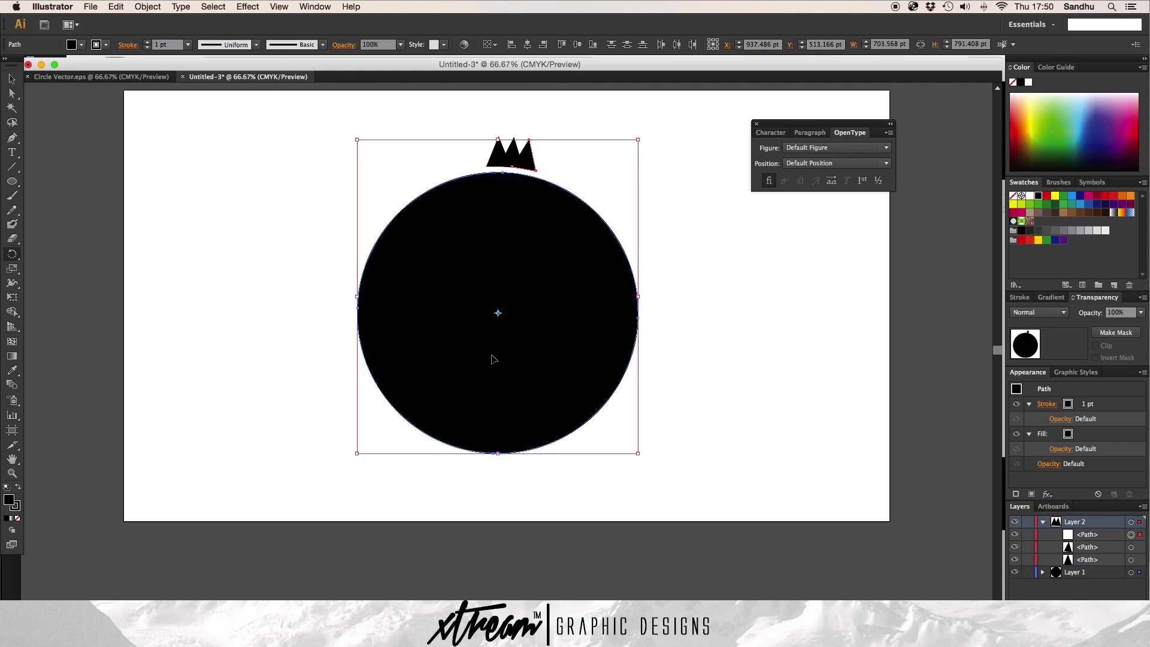
{"action": "key", "text": "super+d"}
{"action": "key", "text": "super+d"}
{"action": "key", "text": "super+d"}
{"action": "key", "text": "super+d"}
{"action": "key", "text": "super+d"}
{"action": "key", "text": "super+d"}
{"action": "key", "text": "super+d"}
{"action": "key", "text": "super+d"}
{"action": "key", "text": "super+d"}
{"action": "key", "text": "super+d"}
{"action": "key", "text": "super+d"}
{"action": "key", "text": "super+d"}
{"action": "key", "text": "super+d"}
{"action": "key", "text": "super+d"}
{"action": "key", "text": "super+d"}
{"action": "key", "text": "super+d"}
{"action": "key", "text": "super+d"}
{"action": "key", "text": "super+d"}
{"action": "key", "text": "super+d"}
{"action": "key", "text": "super+d"}
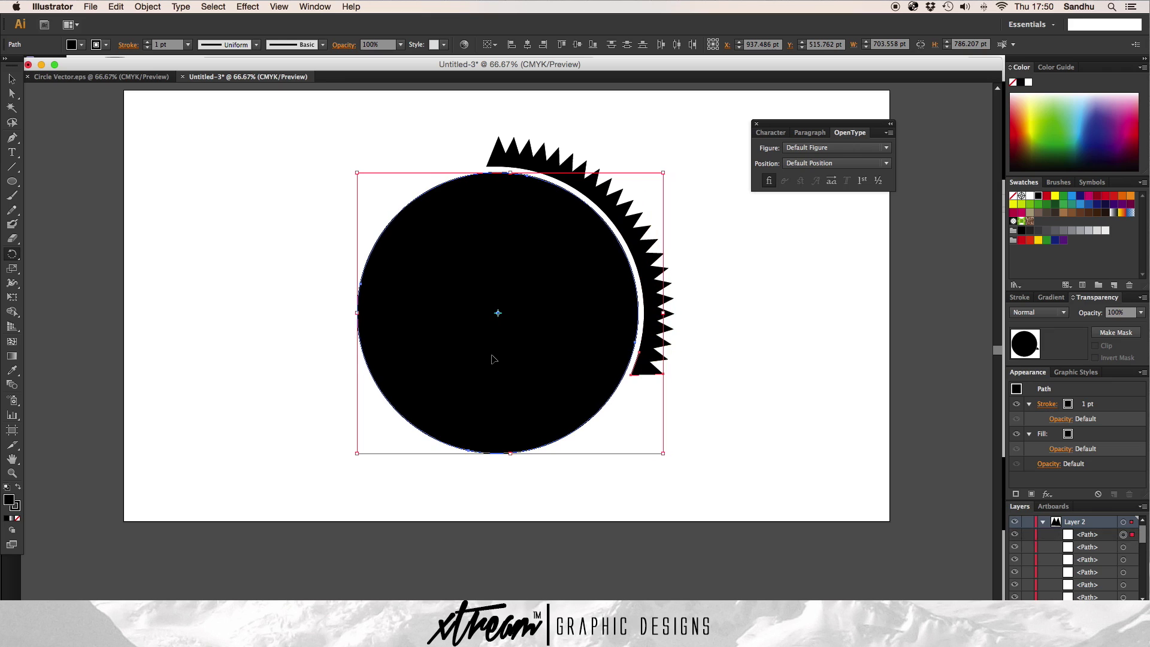
{"action": "key", "text": "super+d"}
{"action": "key", "text": "super+d"}
{"action": "key", "text": "super+d"}
{"action": "key", "text": "super+d"}
{"action": "key", "text": "super+d"}
{"action": "key", "text": "super+d"}
{"action": "key", "text": "super+d"}
{"action": "key", "text": "super+d"}
{"action": "key", "text": "super+d"}
{"action": "key", "text": "super+d"}
{"action": "key", "text": "super+d"}
{"action": "key", "text": "super+d"}
{"action": "key", "text": "super+d"}
{"action": "key", "text": "super+d"}
{"action": "key", "text": "super+d"}
{"action": "key", "text": "super+d"}
{"action": "key", "text": "super+d"}
{"action": "key", "text": "super+d"}
{"action": "key", "text": "super+d"}
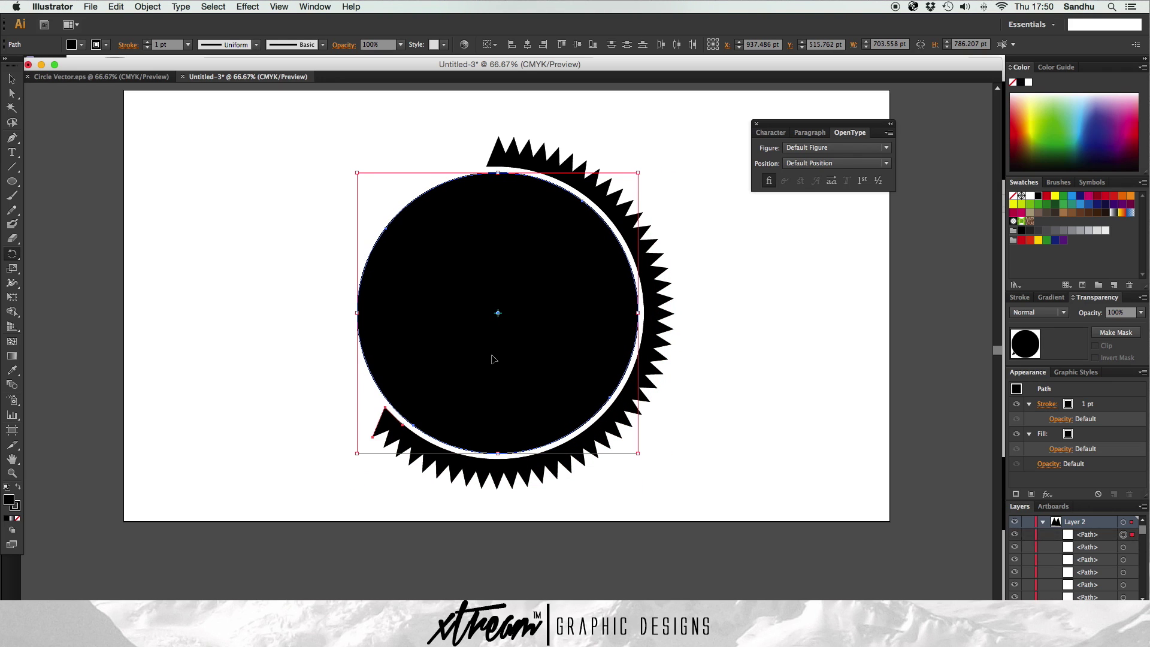
{"action": "key", "text": "super+d"}
{"action": "key", "text": "super+d"}
{"action": "key", "text": "super+d"}
{"action": "key", "text": "super+d"}
{"action": "key", "text": "super+d"}
{"action": "key", "text": "super+d"}
{"action": "key", "text": "super+d"}
{"action": "key", "text": "super+d"}
{"action": "key", "text": "super+d"}
{"action": "key", "text": "super+d"}
{"action": "key", "text": "super+d"}
{"action": "key", "text": "super+d"}
{"action": "key", "text": "super+d"}
{"action": "key", "text": "super+d"}
{"action": "key", "text": "super+d"}
{"action": "key", "text": "super+d"}
{"action": "key", "text": "super+d"}
{"action": "key", "text": "super+d"}
{"action": "key", "text": "super+d"}
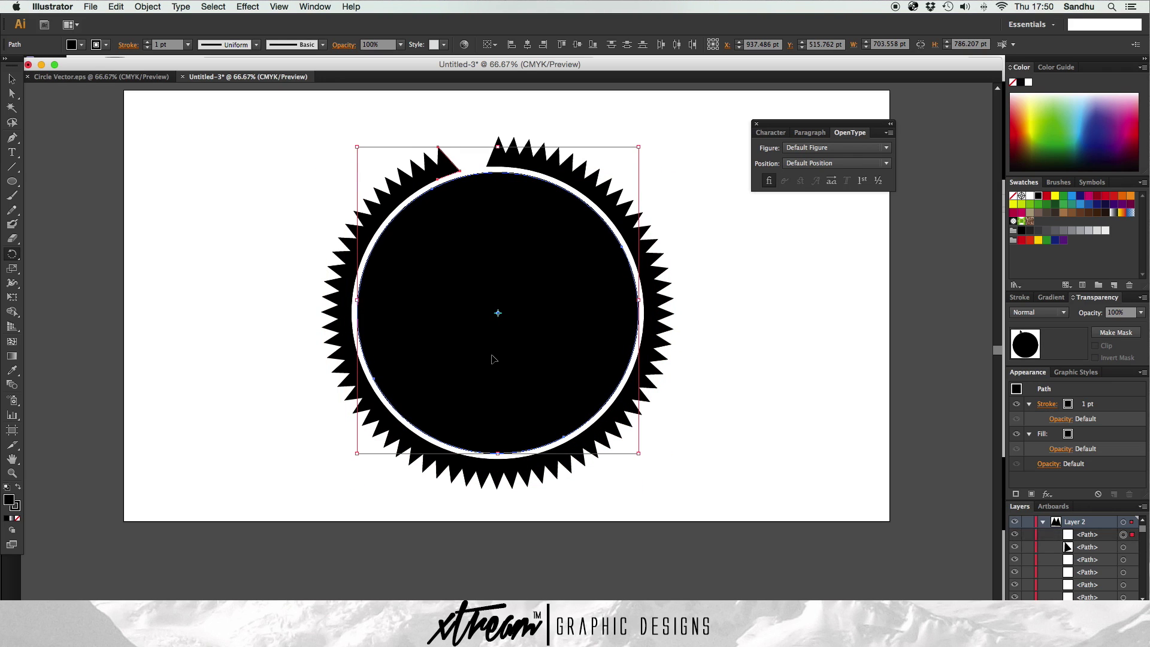
{"action": "key", "text": "super+d"}
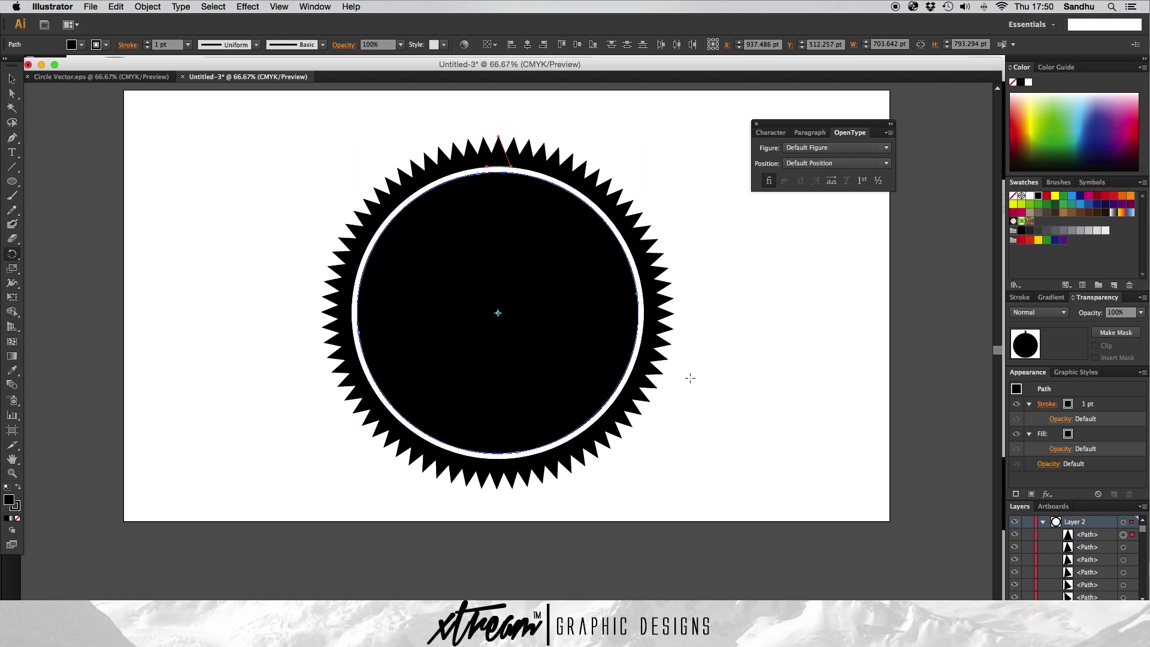
{"action": "key", "text": "v"}
{"action": "key", "text": "super+a"}
{"action": "left_click", "coordinate": [731, 333]}
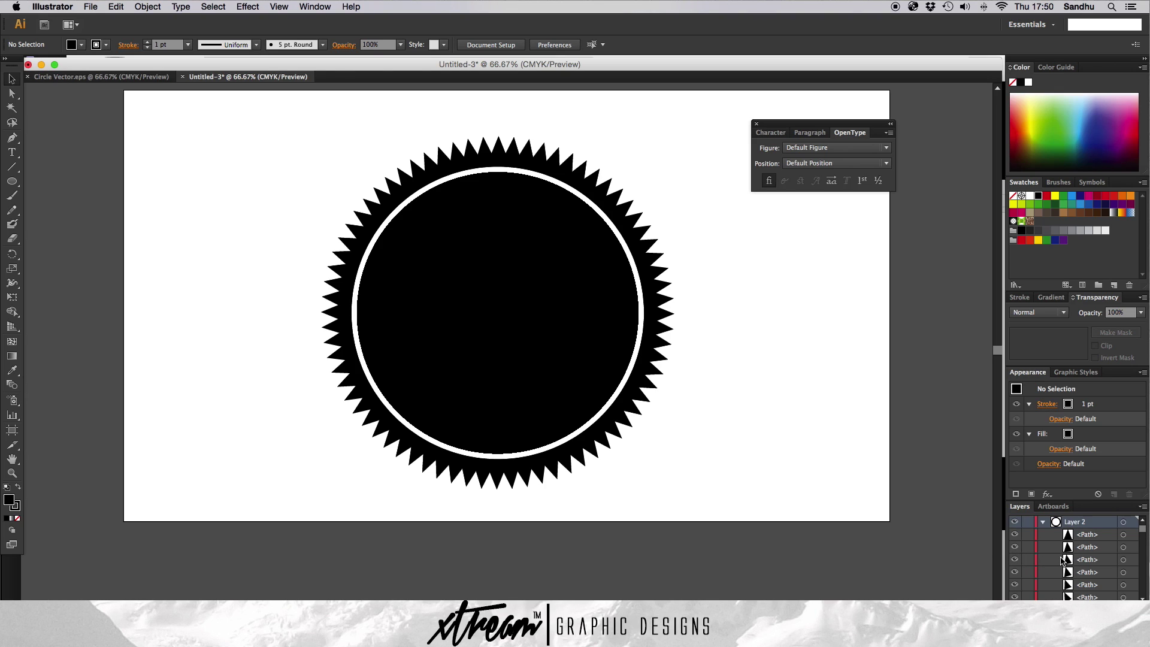
{"action": "left_click", "coordinate": [1044, 522]}
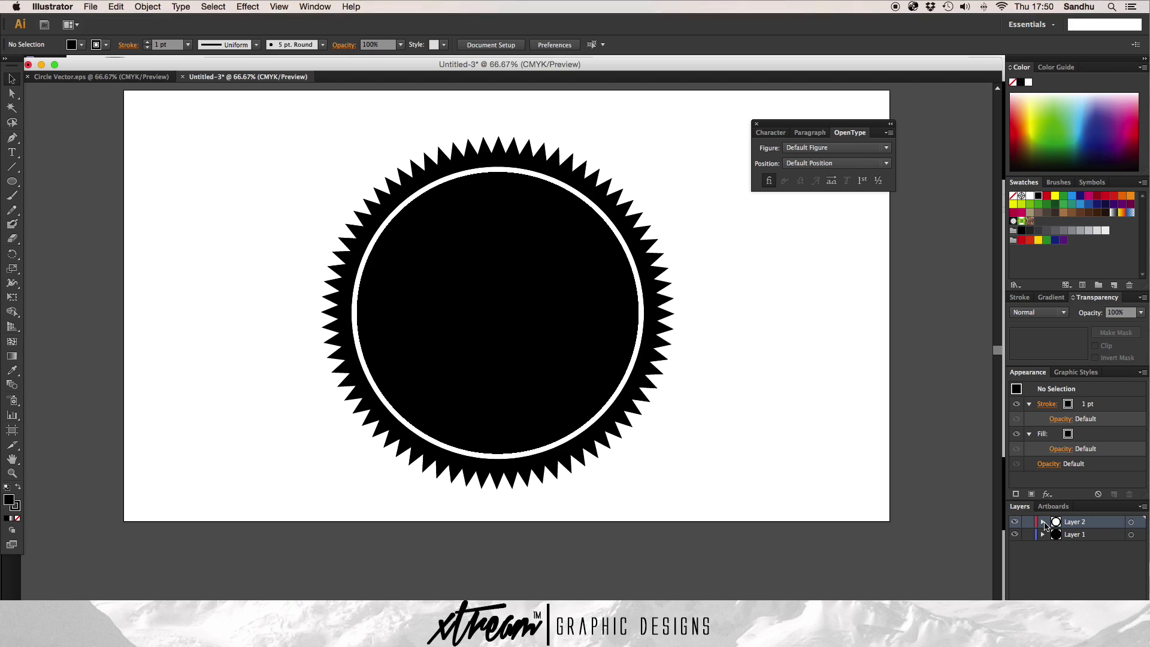
{"action": "left_click_drag", "start_coordinate": [207, 107], "coordinate": [831, 477]}
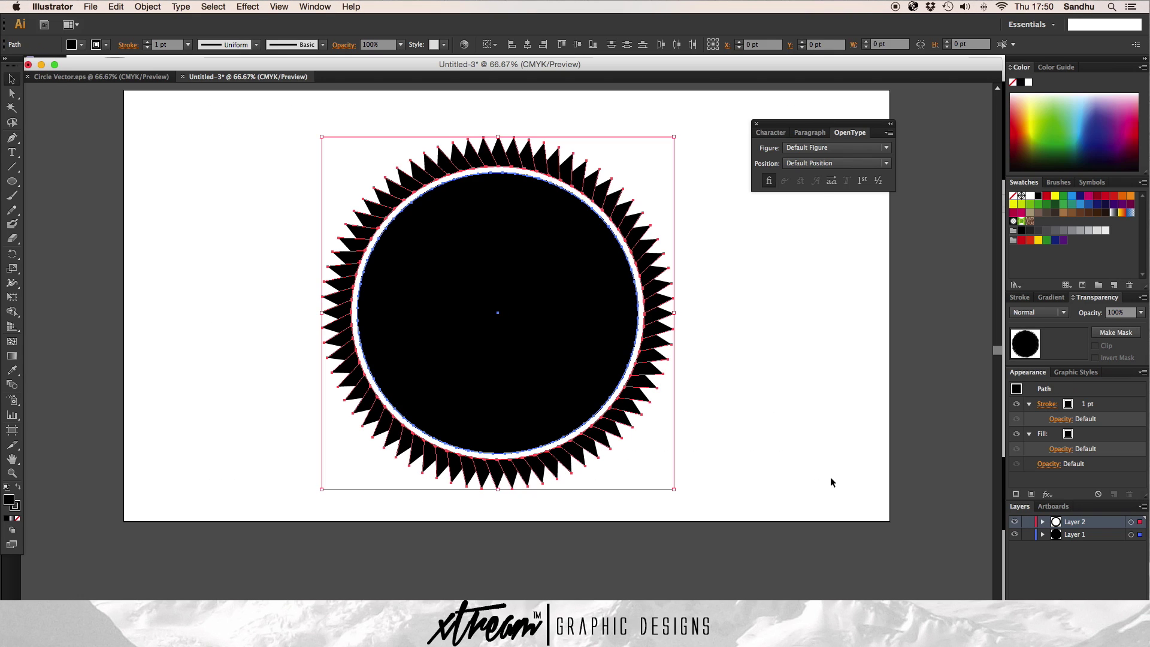
{"action": "left_click", "coordinate": [657, 458]}
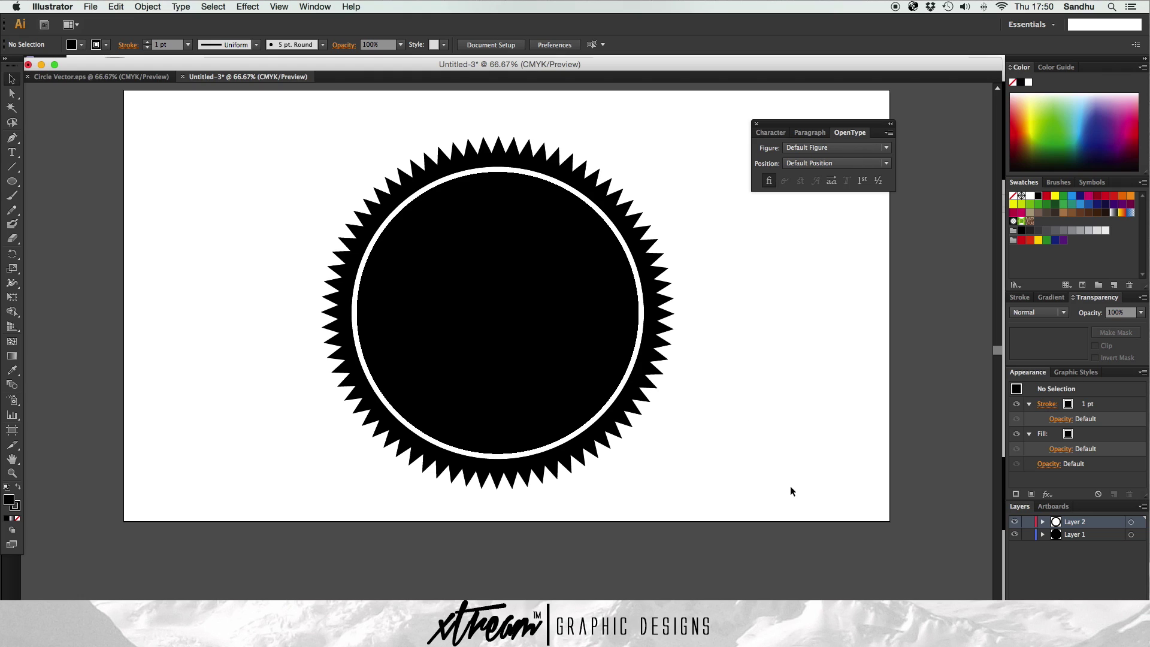
{"action": "scroll", "coordinate": [772, 469], "scroll_direction": "up", "scroll_amount": 3}
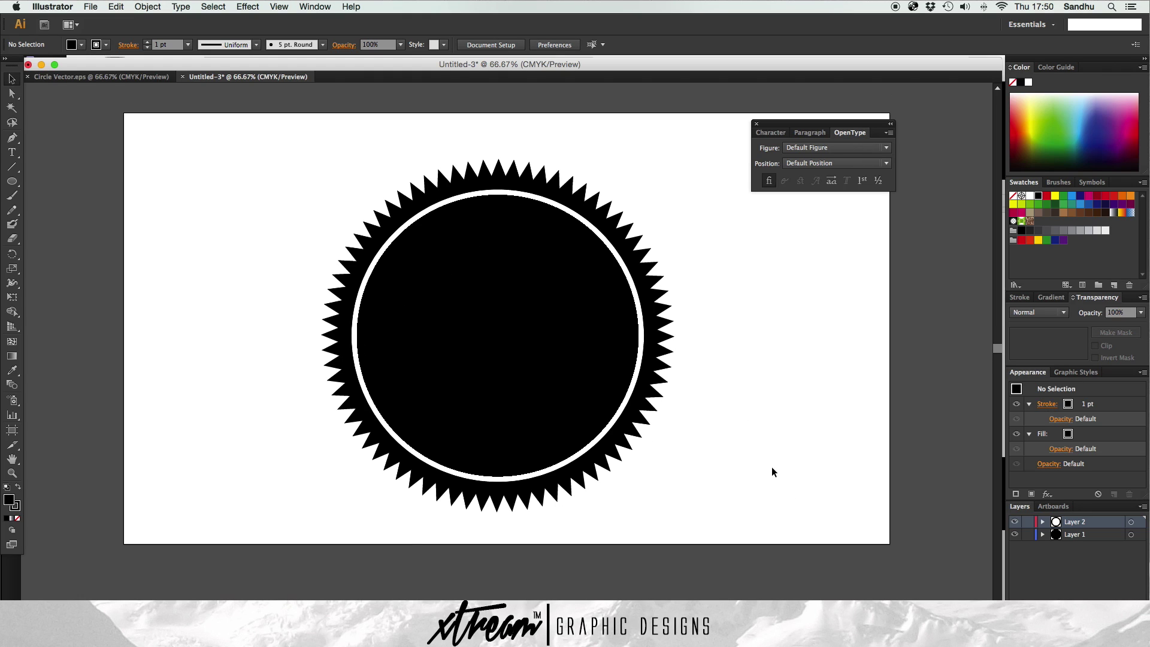
{"action": "left_click", "coordinate": [1043, 522]}
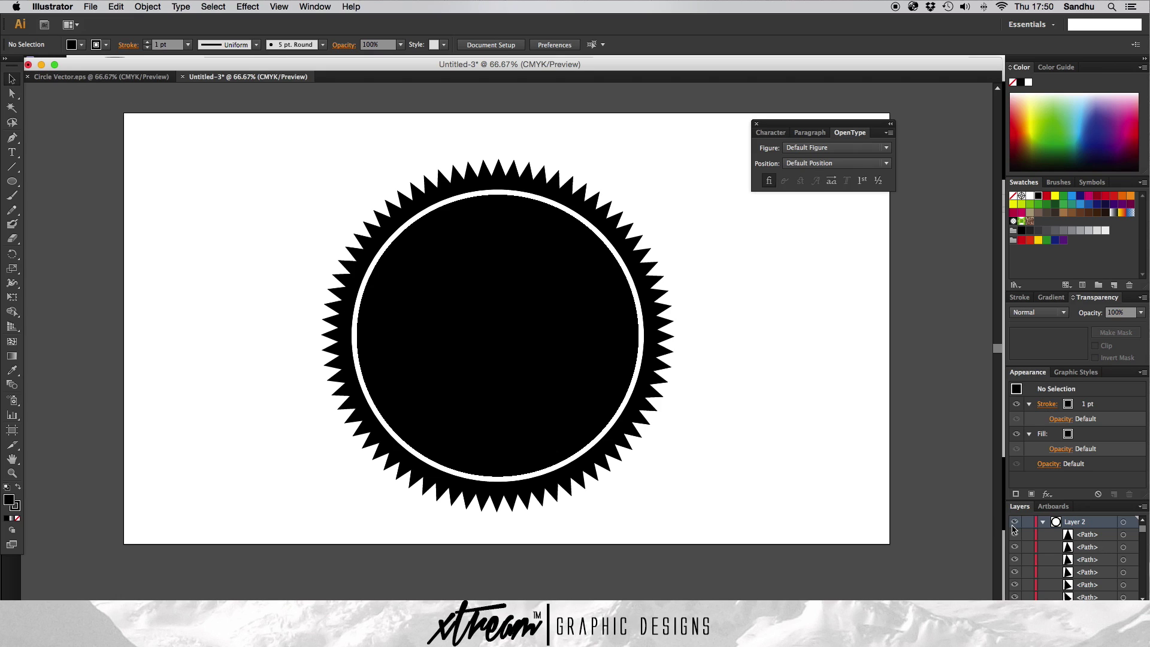
{"action": "left_click", "coordinate": [1043, 522]}
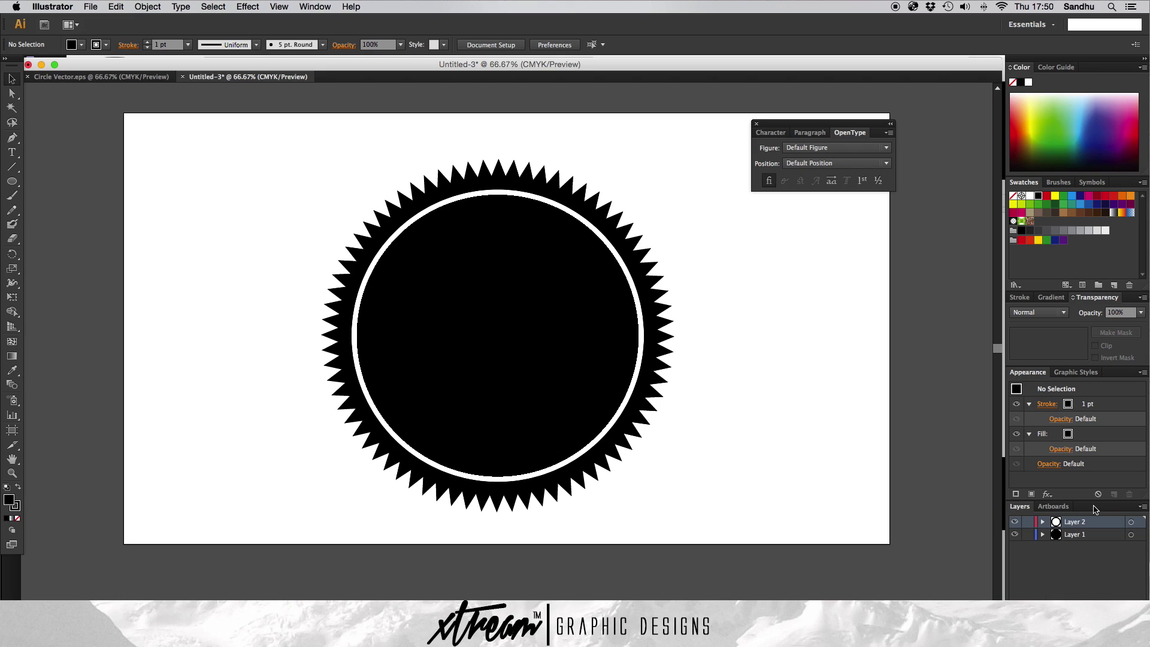
{"action": "left_click", "coordinate": [1079, 522]}
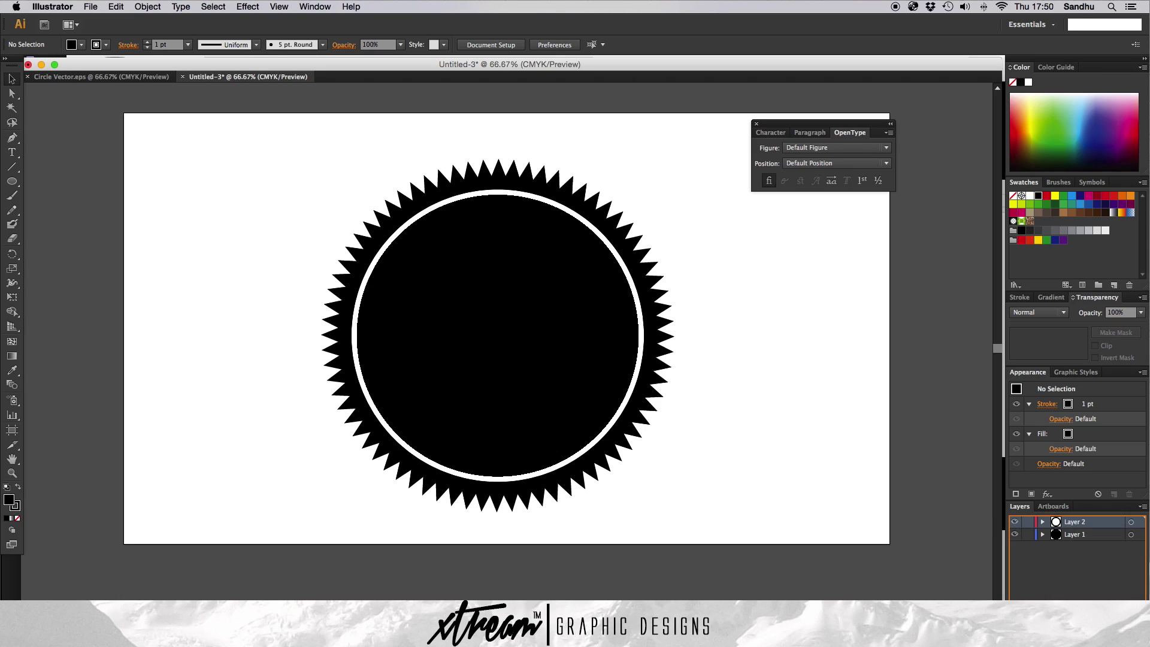
Replace Layer 2 with a new layer and draw an 81 pt circle centred above the big circle.
{"action": "key", "text": "Delete"}
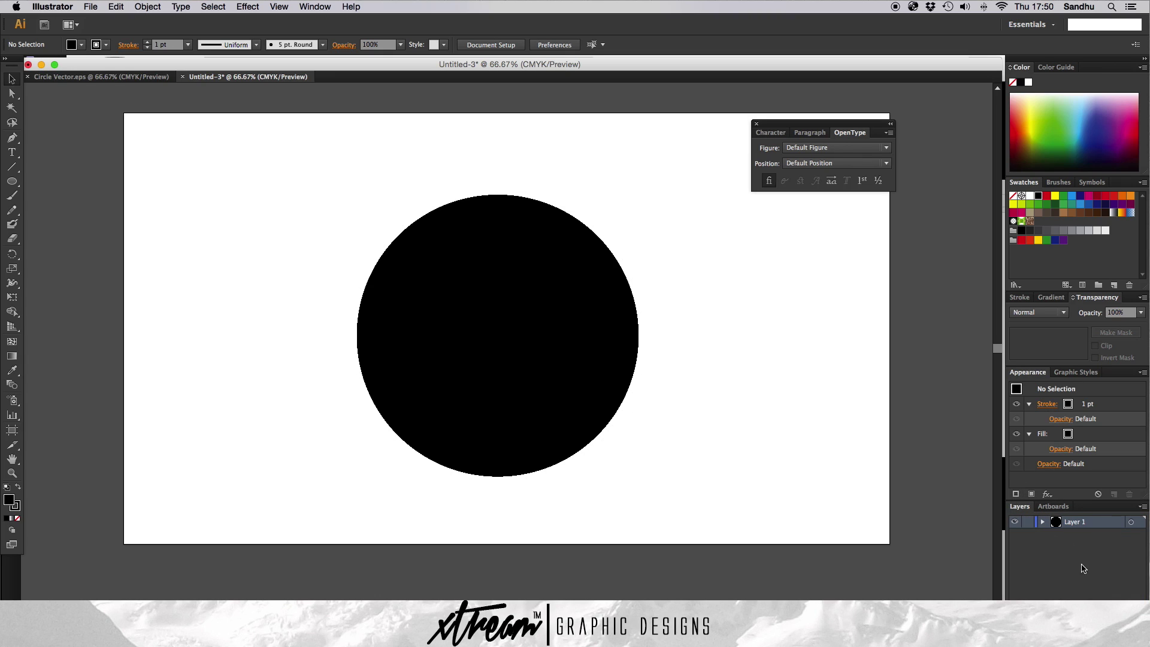
{"action": "key", "text": "super+l"}
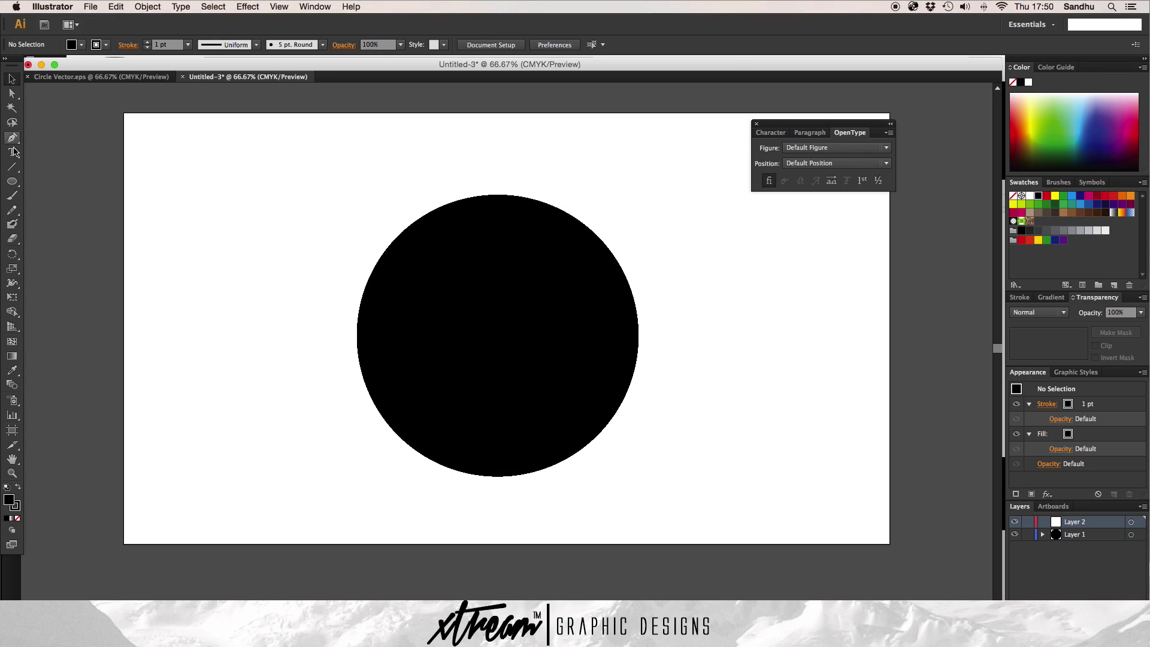
{"action": "left_click", "coordinate": [12, 185]}
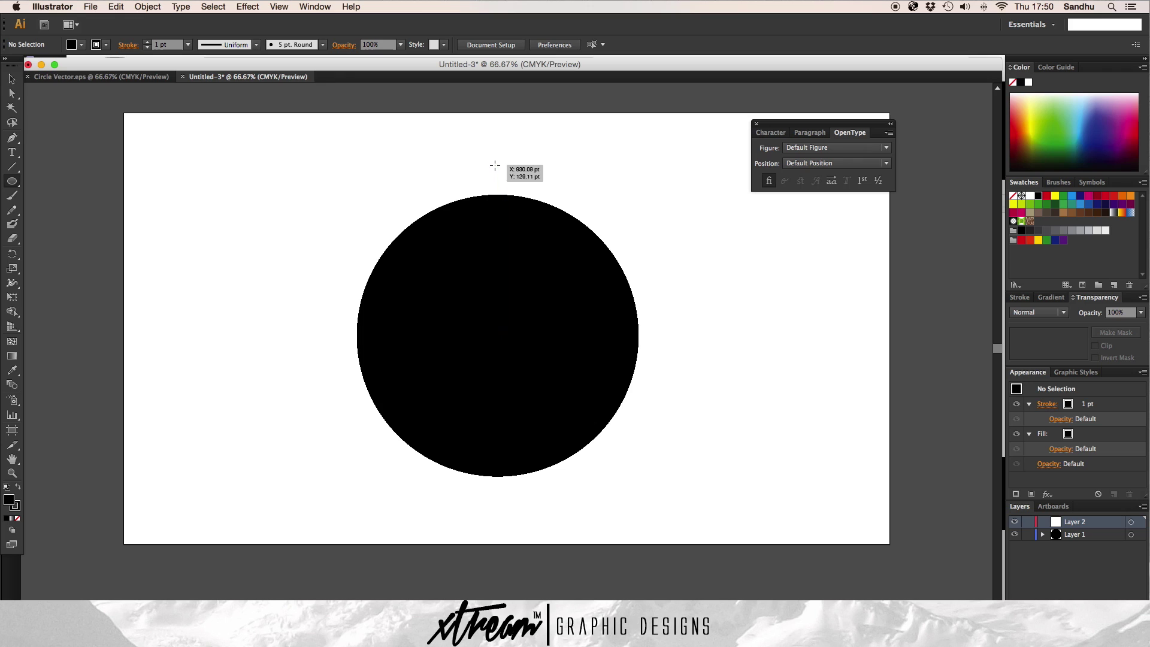
{"action": "mouse_move", "coordinate": [507, 178]}
{"action": "left_mouse_down"}
{"action": "mouse_move", "coordinate": [521, 178]}
{"action": "mouse_move", "coordinate": [505, 181]}
{"action": "mouse_move", "coordinate": [519, 155]}
{"action": "left_mouse_up"}
{"action": "key", "text": "v"}
{"action": "left_click", "coordinate": [601, 180]}
{"action": "left_click", "coordinate": [508, 165]}
{"action": "left_click", "coordinate": [728, 240]}
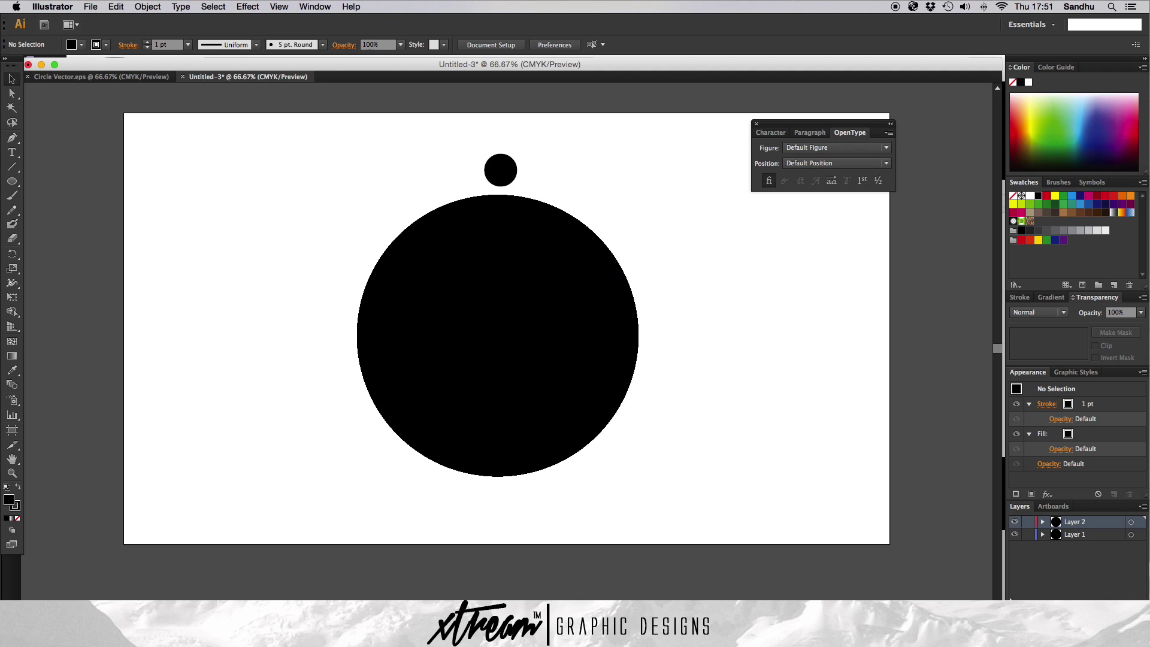
Delete the leftover extra paths from Layer 1 and make Layer 2 active again.
{"action": "left_click", "coordinate": [1043, 535]}
{"action": "left_click", "coordinate": [1093, 547]}
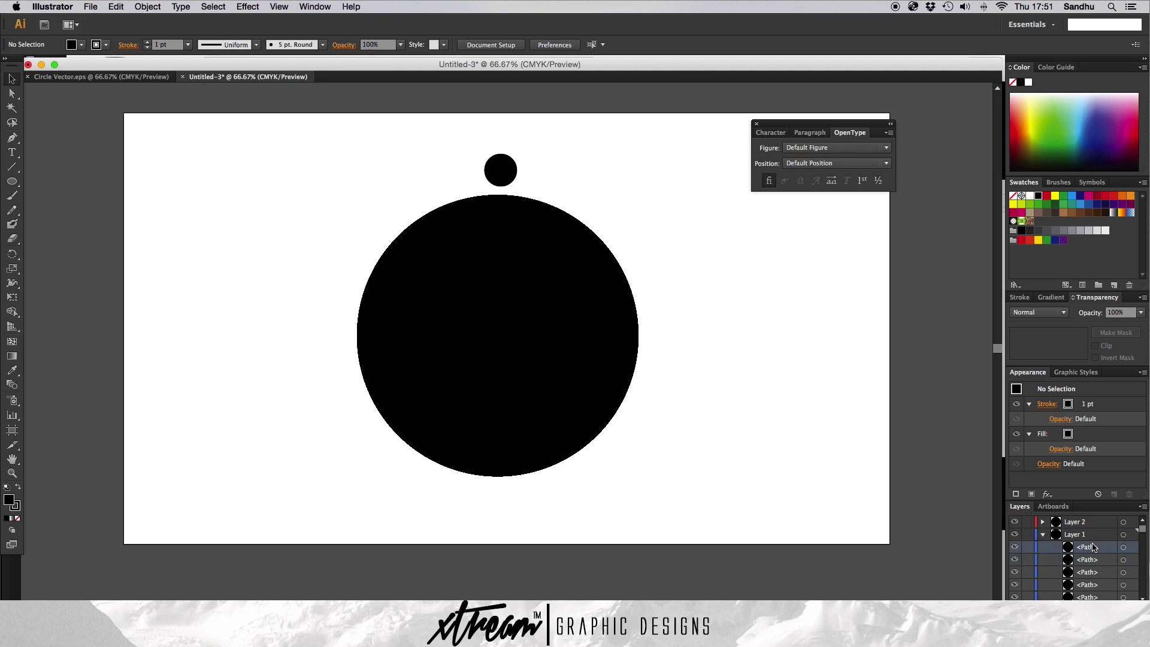
{"action": "scroll", "coordinate": [1101, 552], "scroll_direction": "down", "scroll_amount": 5}
{"action": "scroll", "coordinate": [1101, 552], "scroll_direction": "down", "scroll_amount": 3}
{"action": "left_click", "coordinate": [1098, 595], "text": "shift"}
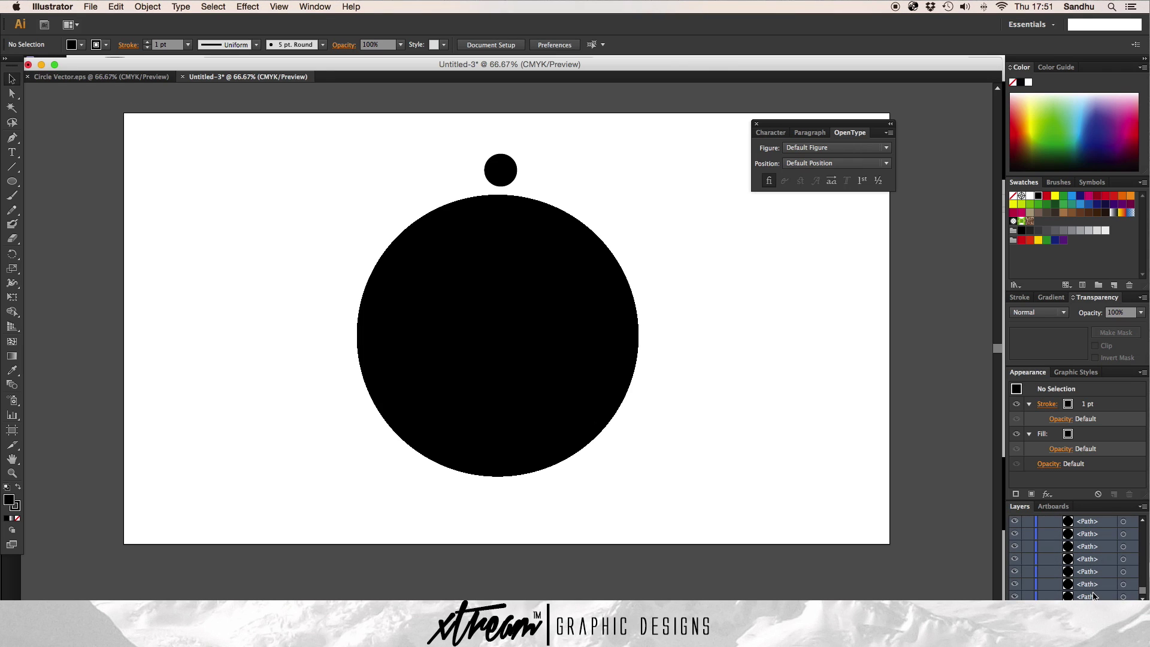
{"action": "key", "text": "Delete"}
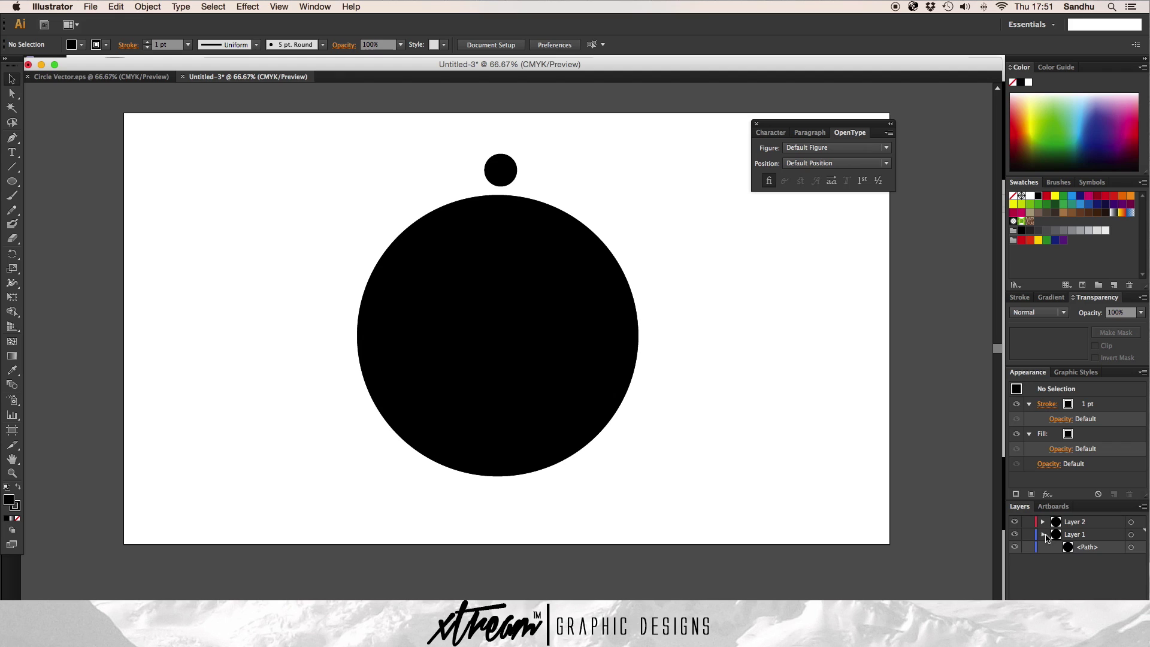
{"action": "left_click", "coordinate": [1043, 535]}
{"action": "left_click", "coordinate": [1114, 522]}
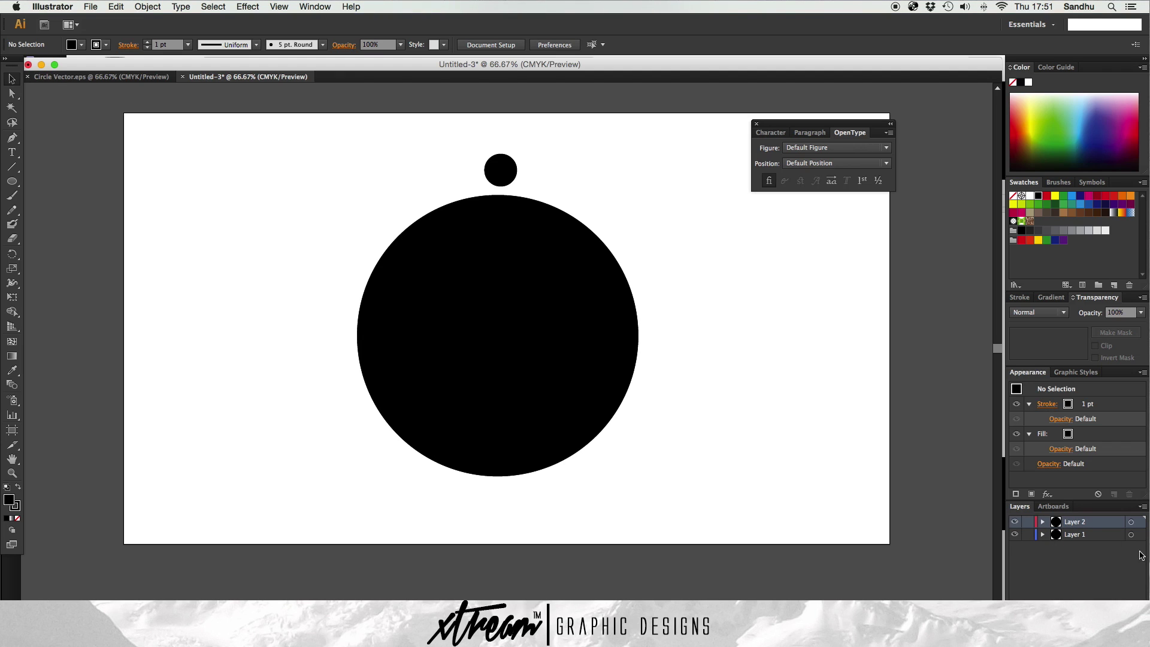
{"action": "left_click", "coordinate": [511, 177]}
{"action": "left_click", "coordinate": [634, 204]}
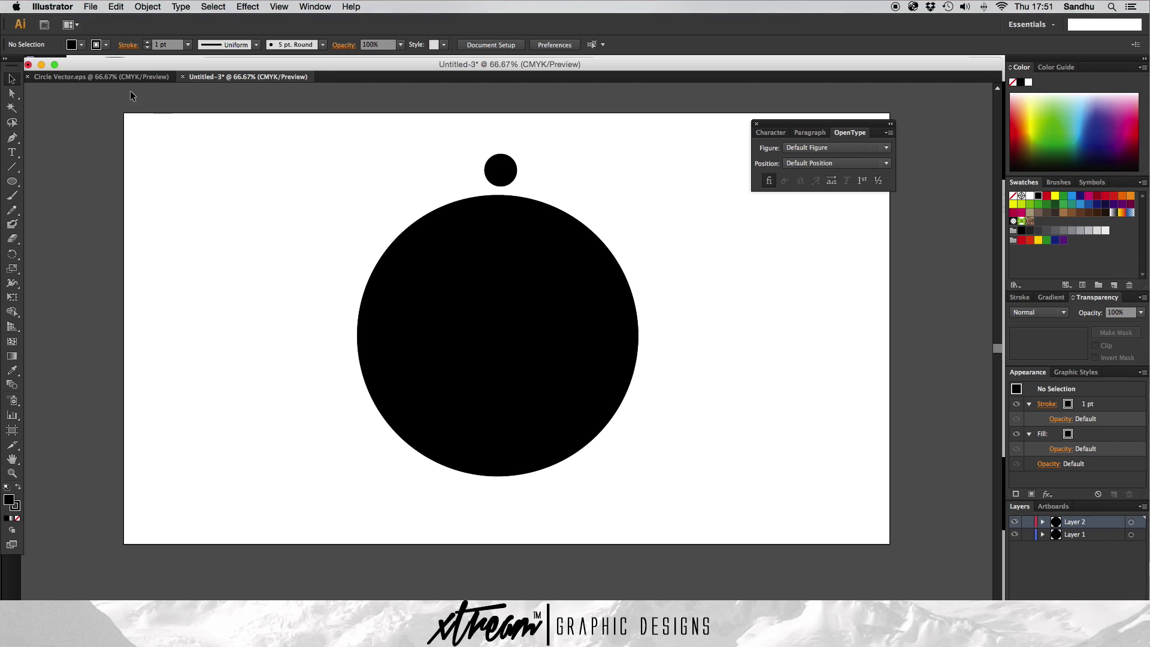
Select both circles and set a -15° rotation pivoting on the big circle's centre.
{"action": "left_click_drag", "start_coordinate": [98, 89], "coordinate": [784, 507]}
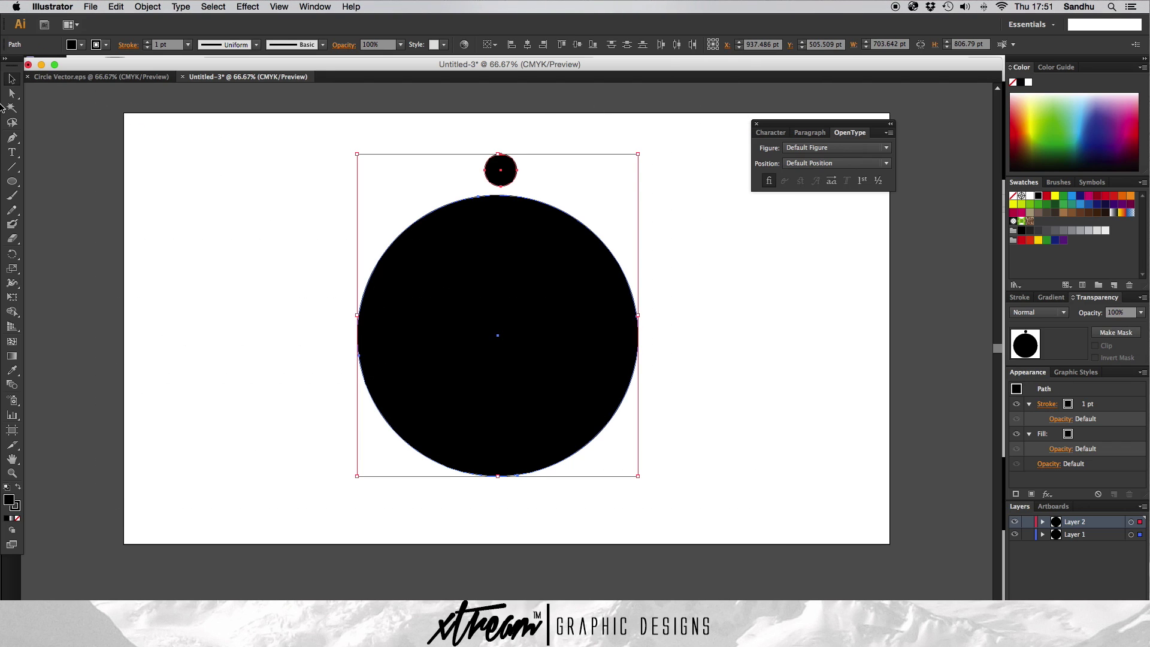
{"action": "key", "text": "r"}
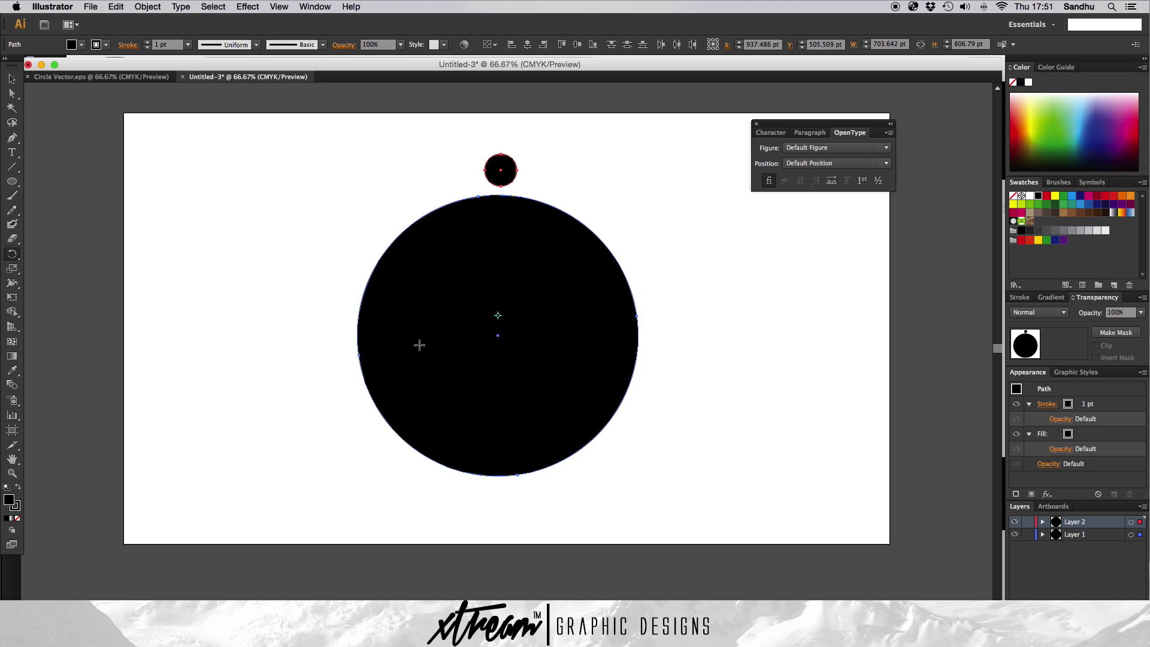
{"action": "left_click", "coordinate": [499, 337], "text": "alt"}
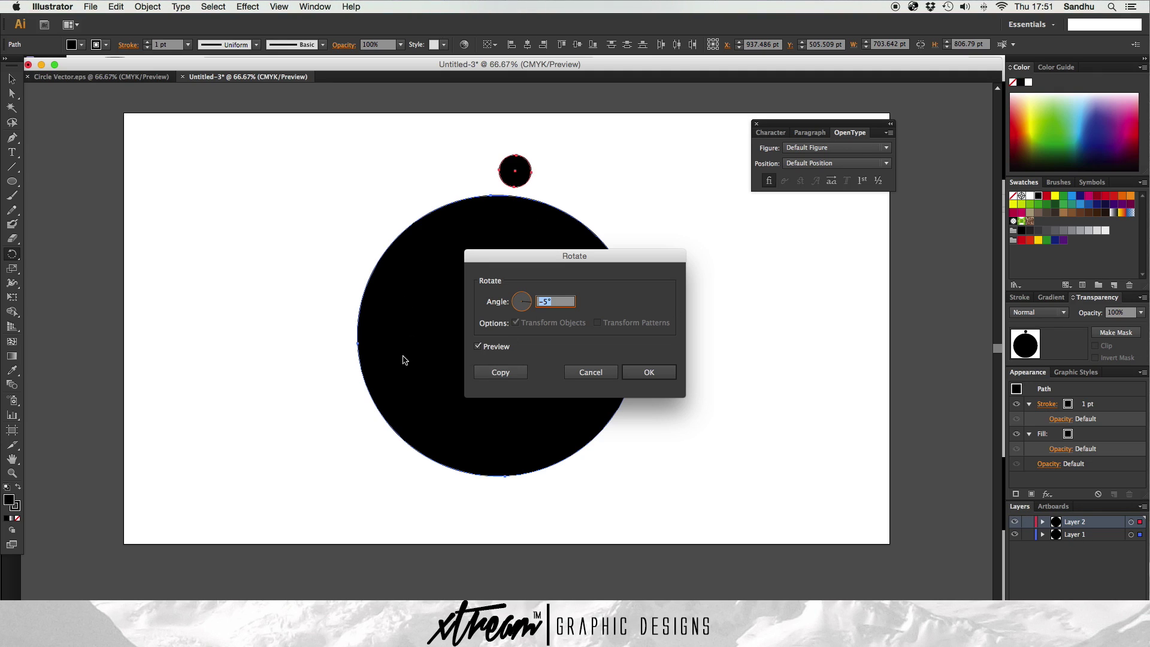
{"action": "left_click", "coordinate": [493, 347]}
{"action": "left_click", "coordinate": [478, 346]}
{"action": "left_click", "coordinate": [552, 302]}
{"action": "key", "text": "Down"}
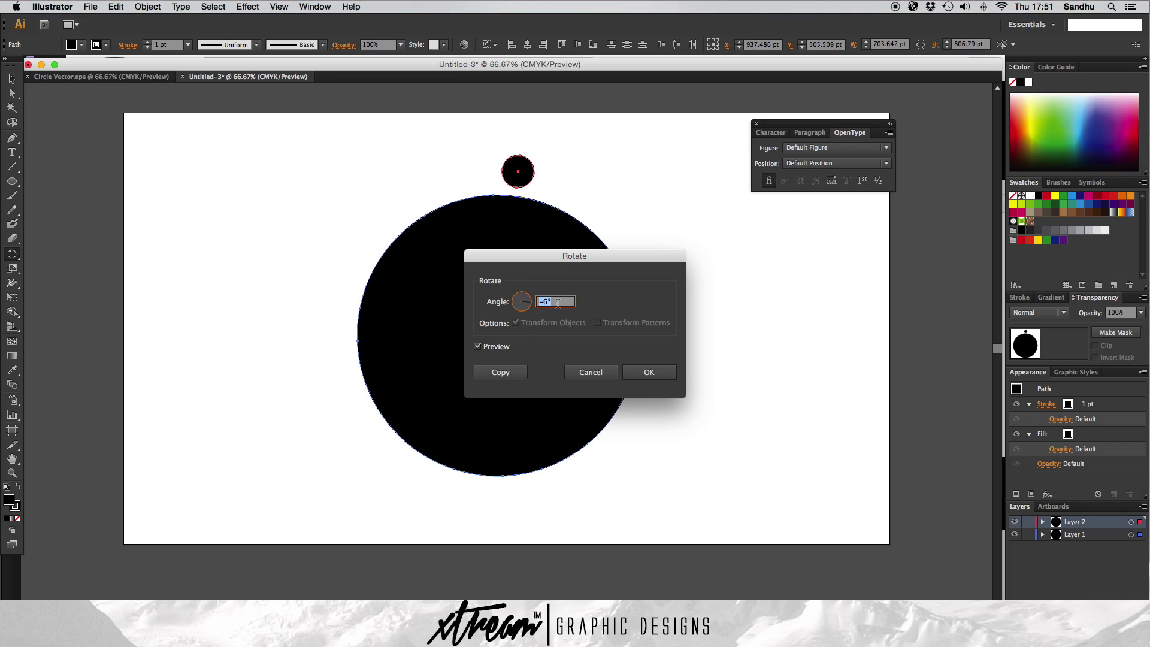
{"action": "key", "text": "Down"}
{"action": "key", "text": "Down"}
{"action": "key", "text": "Down"}
{"action": "key", "text": "Down"}
{"action": "key", "text": "Down"}
{"action": "key", "text": "Down"}
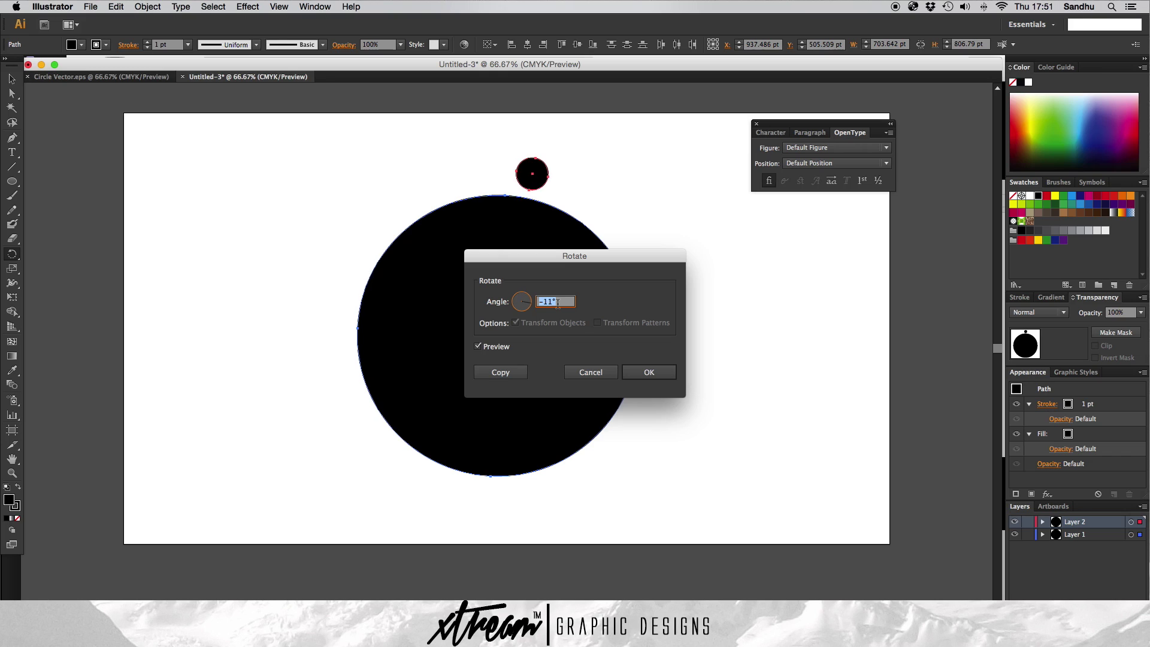
{"action": "key", "text": "Down"}
{"action": "key", "text": "Down"}
{"action": "key", "text": "Down"}
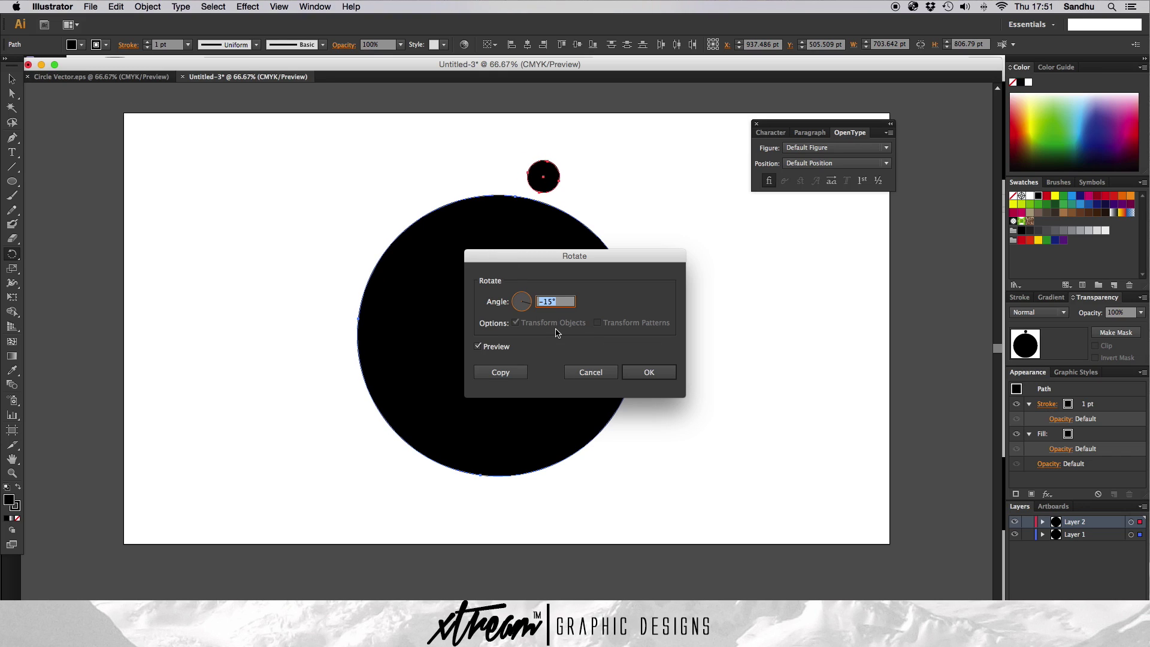
Copy the small dot at -15° and repeat with Cmd+D until the dot ring closes.
{"action": "left_click", "coordinate": [513, 373]}
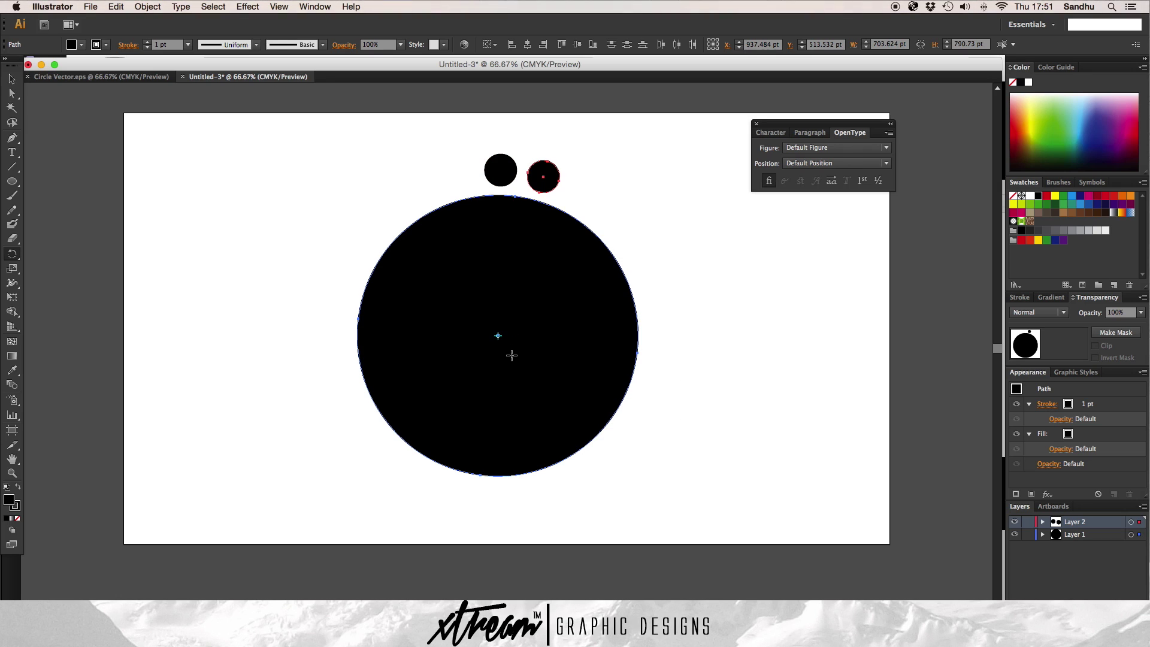
{"action": "key", "text": "super+d"}
{"action": "key", "text": "super+d"}
{"action": "key", "text": "super+d"}
{"action": "key", "text": "super+d"}
{"action": "key", "text": "super+d"}
{"action": "key", "text": "super+d"}
{"action": "key", "text": "super+d"}
{"action": "key", "text": "super+d"}
{"action": "key", "text": "super+d"}
{"action": "key", "text": "super+d"}
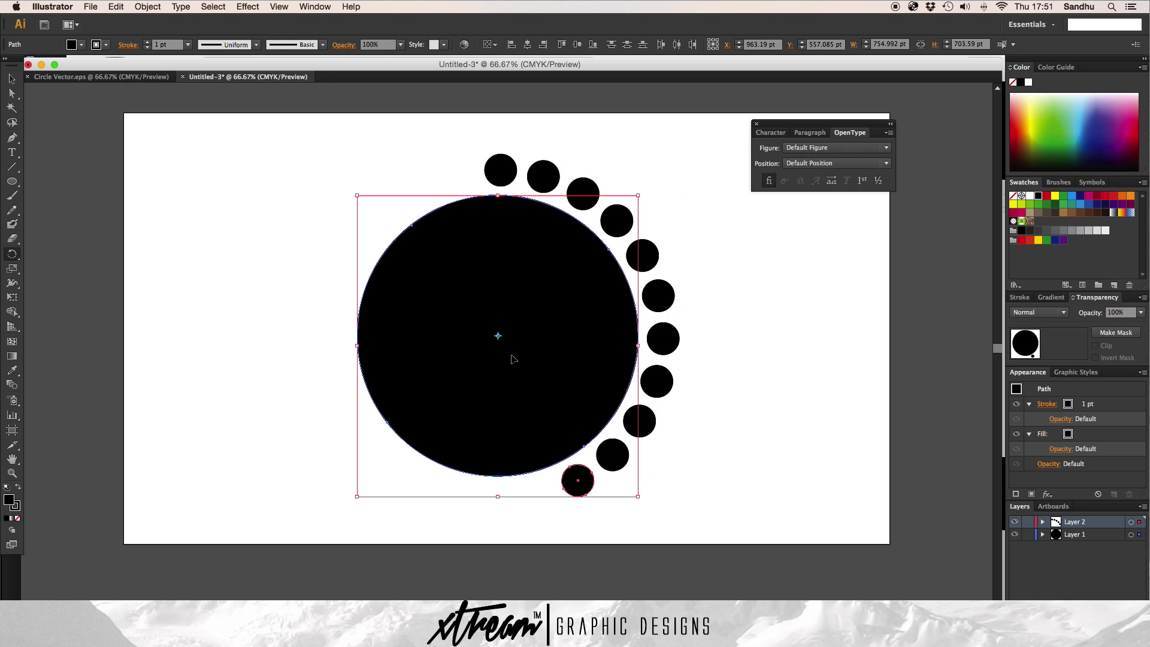
{"action": "key", "text": "super+d"}
{"action": "key", "text": "super+d"}
{"action": "key", "text": "super+d"}
{"action": "key", "text": "super+d"}
{"action": "key", "text": "super+d"}
{"action": "key", "text": "super+d"}
{"action": "key", "text": "super+d"}
{"action": "key", "text": "super+d"}
{"action": "key", "text": "super+d"}
{"action": "key", "text": "super+d"}
{"action": "key", "text": "super+d"}
{"action": "key", "text": "super+d"}
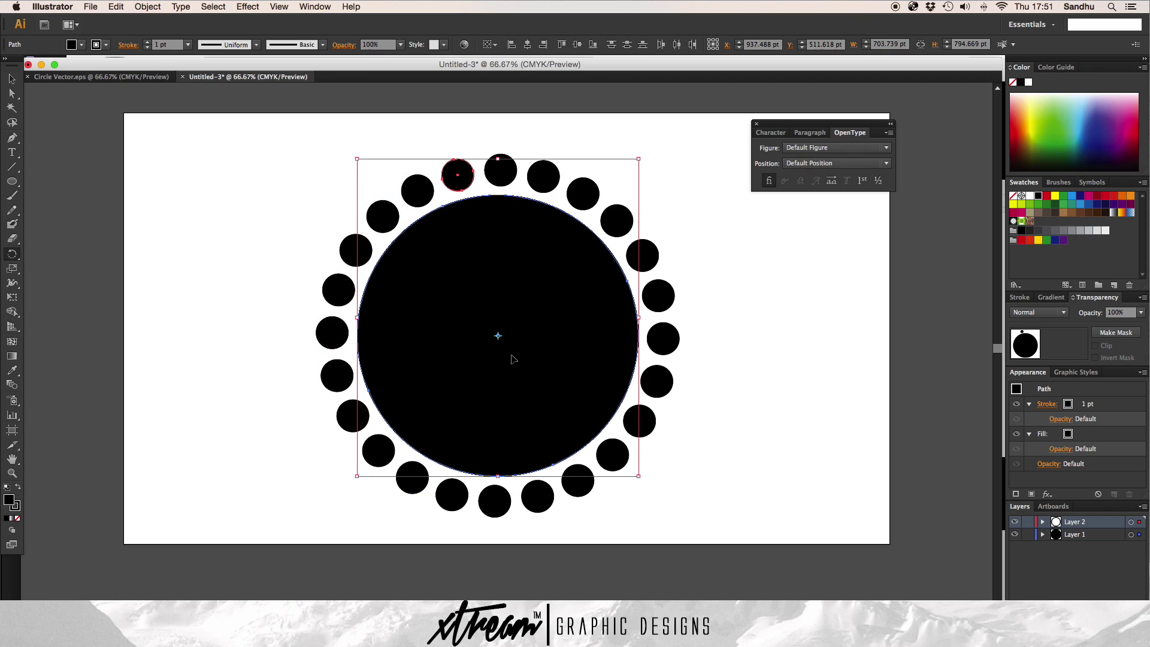
{"action": "key", "text": "a"}
{"action": "left_click", "coordinate": [822, 358]}
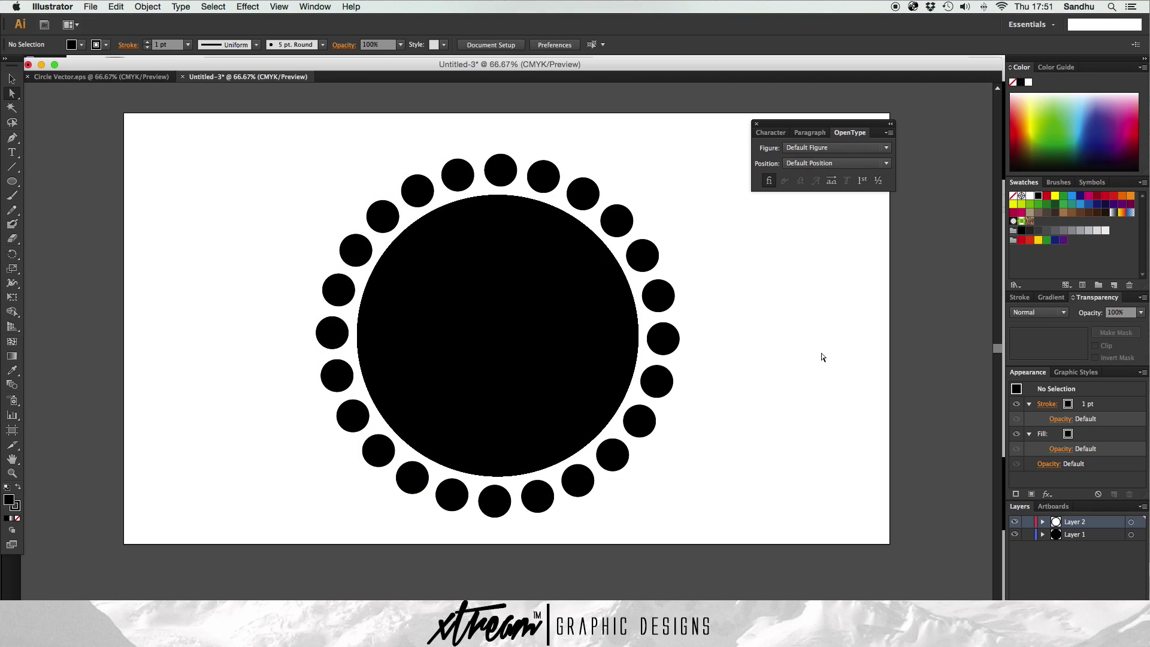